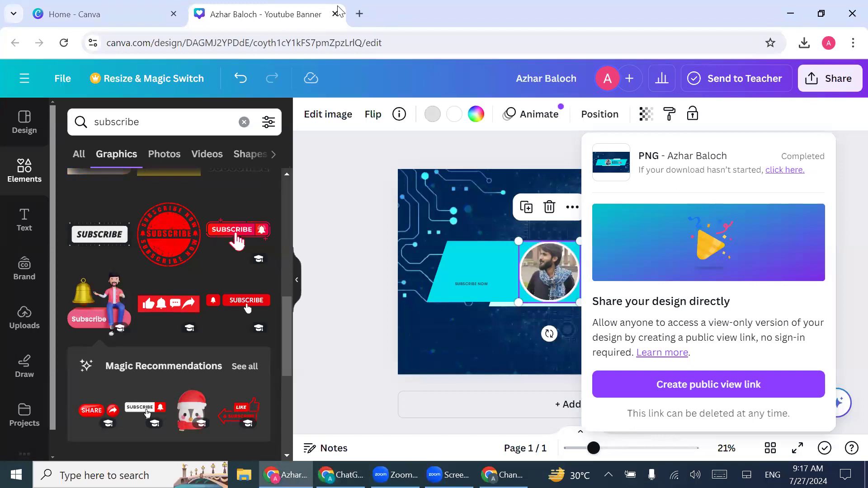
Close the YouTube banner design, switch to YouTube Studio and open the channel's list of playlists.
left_click(335, 14)
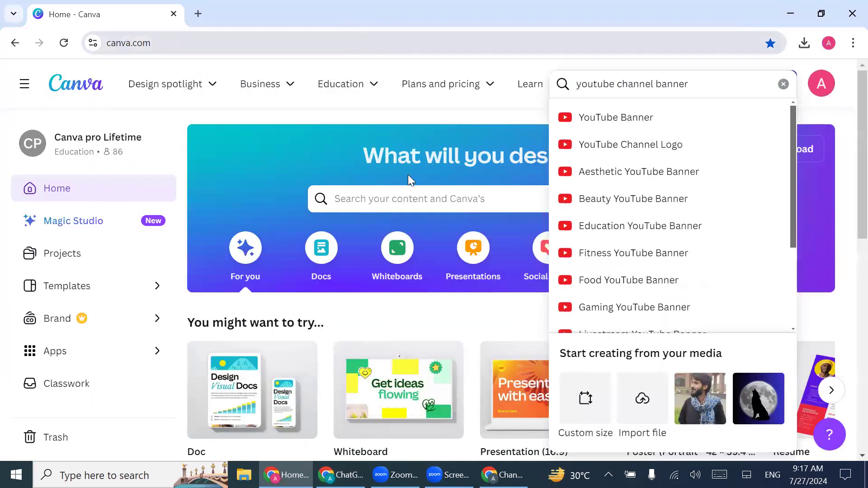
left_click(504, 475)
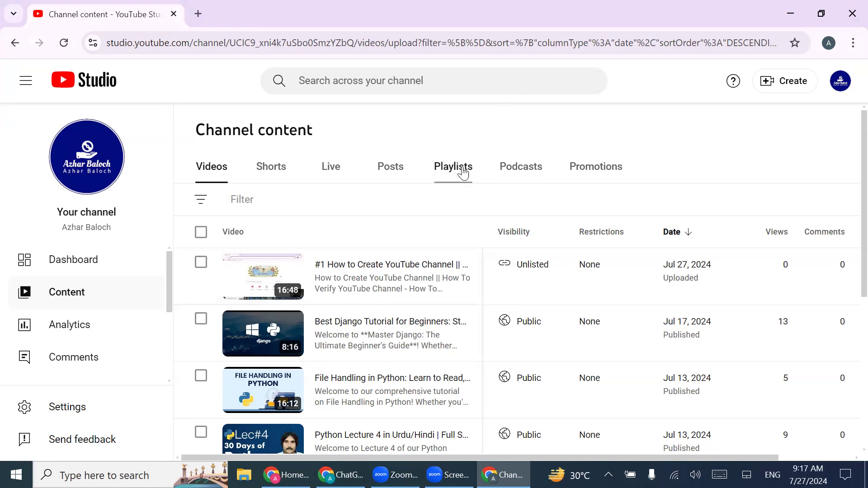
left_click(462, 172)
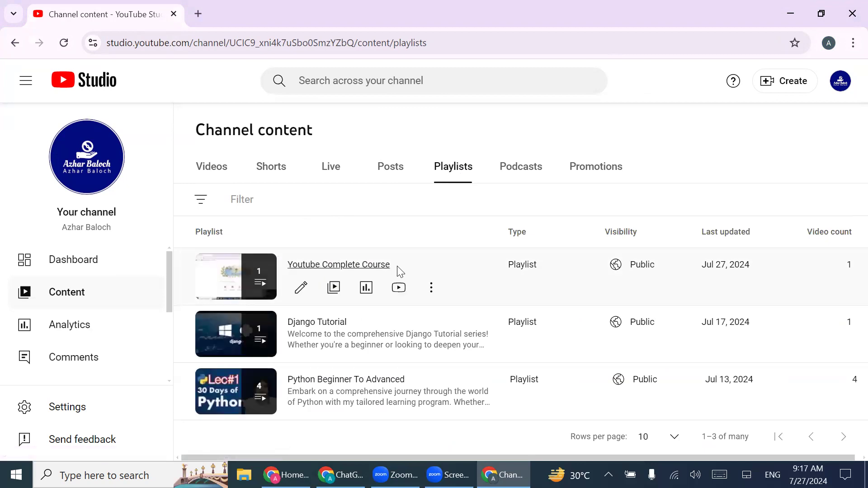
Open the channel's public YouTube page and view the thumbnails of its created playlists.
left_click(840, 82)
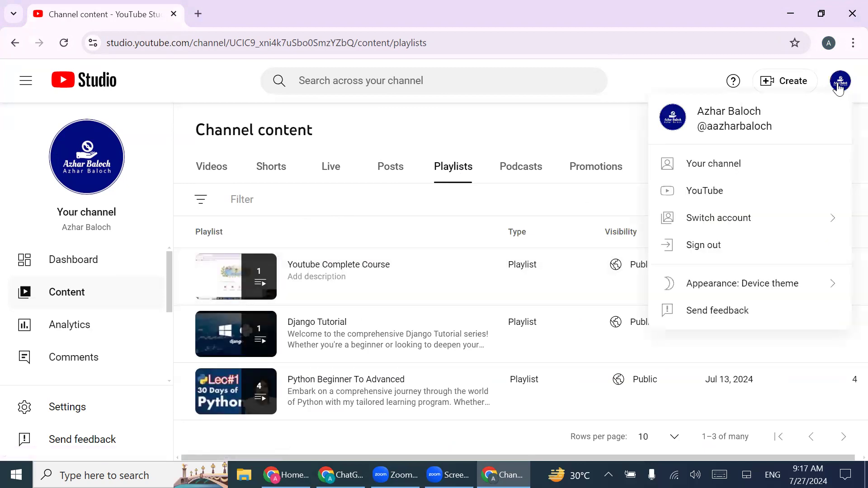
left_click(741, 170)
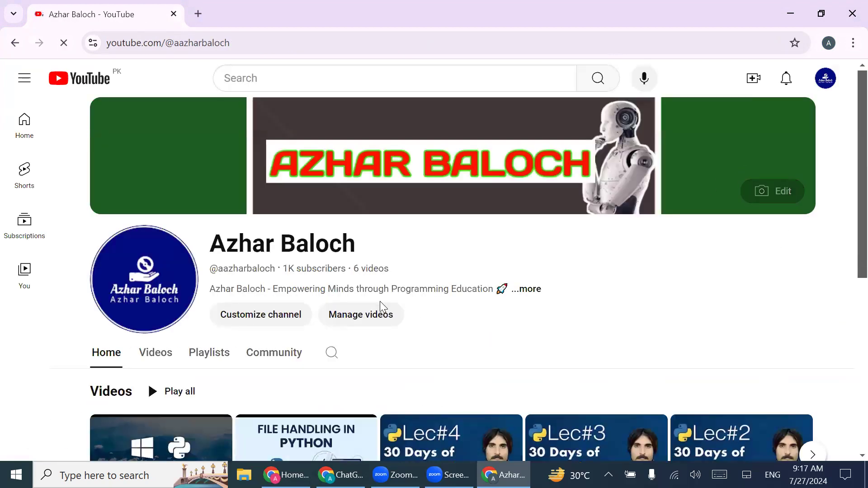
left_click(215, 362)
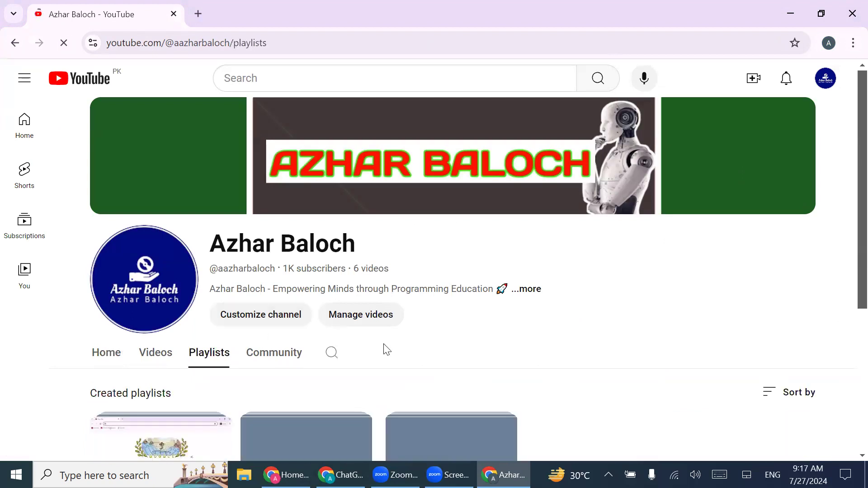
scroll(384, 345, "down", 2)
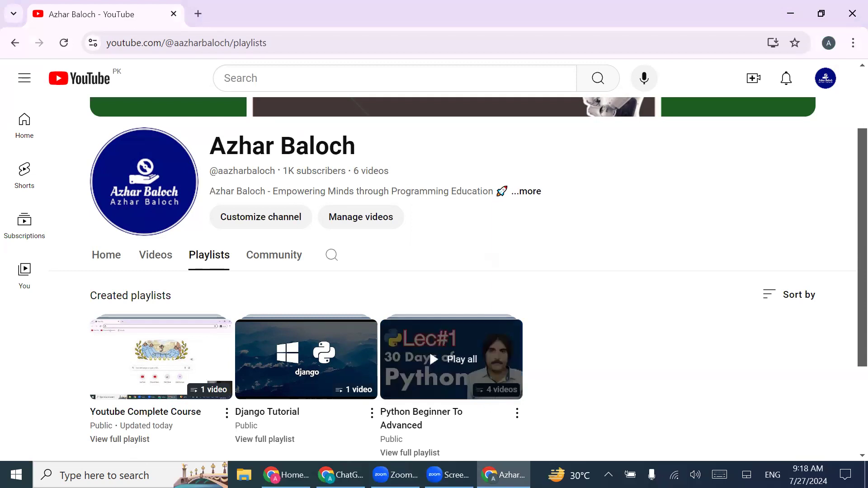
Switch back to Canva, search for "youtube thu" and create a new YouTube Thumbnail design.
key("alt+Tab")
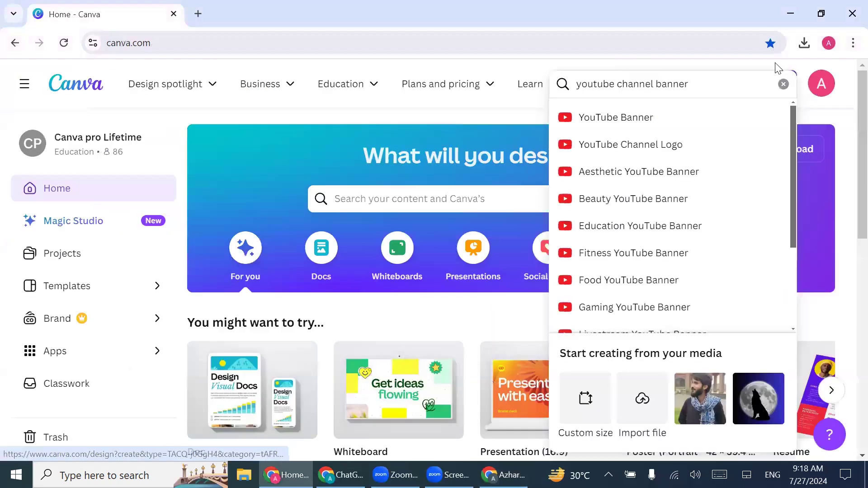
left_click(784, 83)
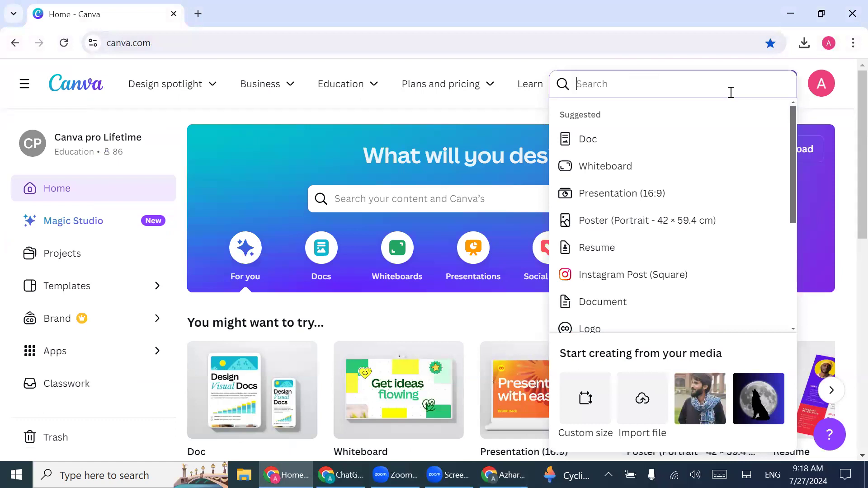
type("yout")
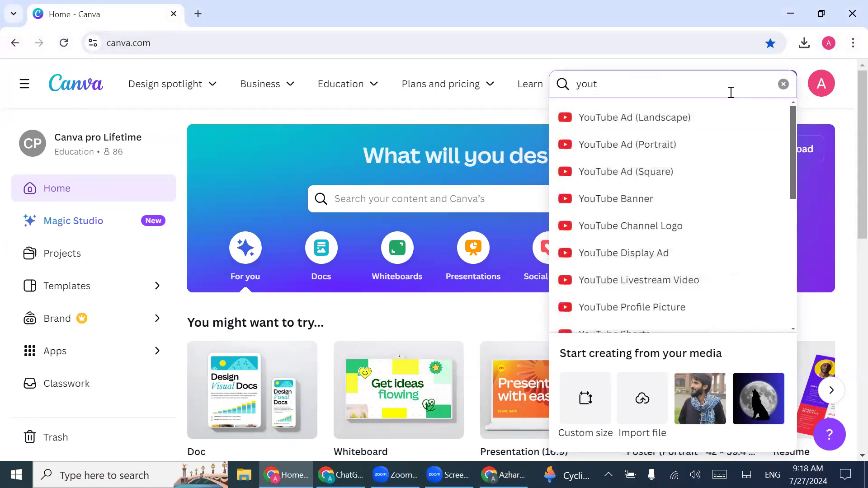
type("ube thu")
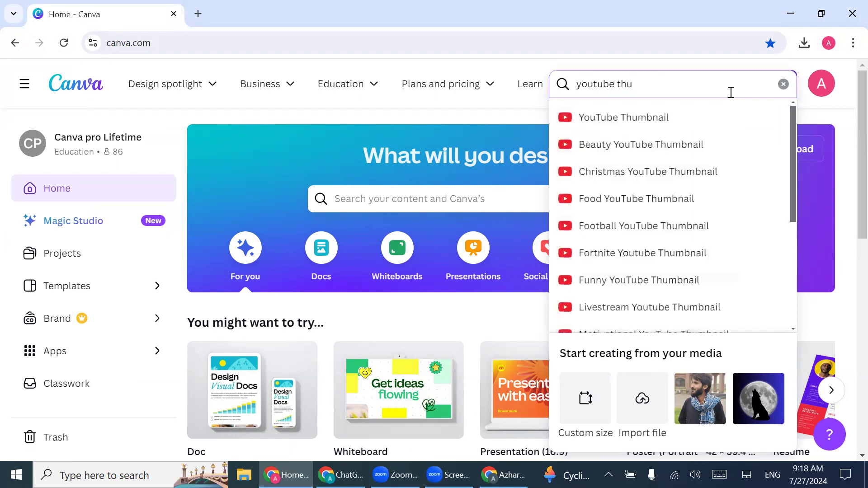
left_click(686, 127)
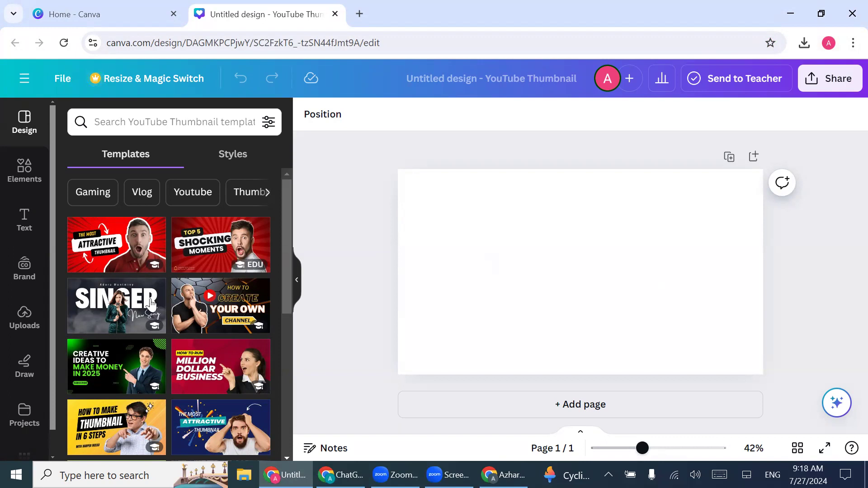
Browse the YouTube Thumbnail templates and apply the red "How to Run Million Dollar Business" template to the page.
scroll(120, 335, "down", 3)
scroll(122, 342, "down", 3)
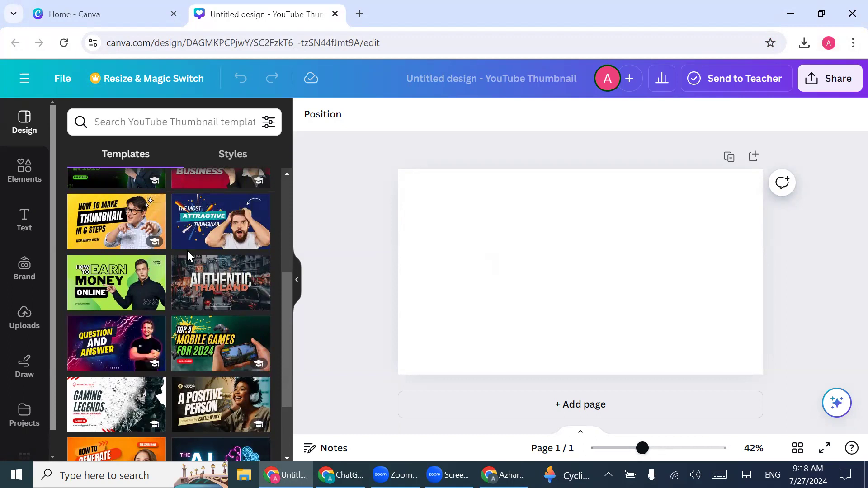
scroll(187, 250, "down", 3)
scroll(188, 257, "down", 5)
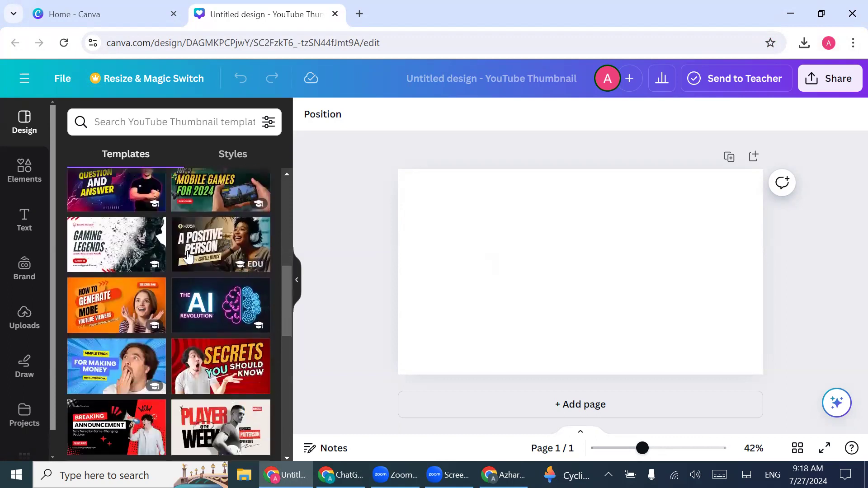
scroll(188, 257, "down", 3)
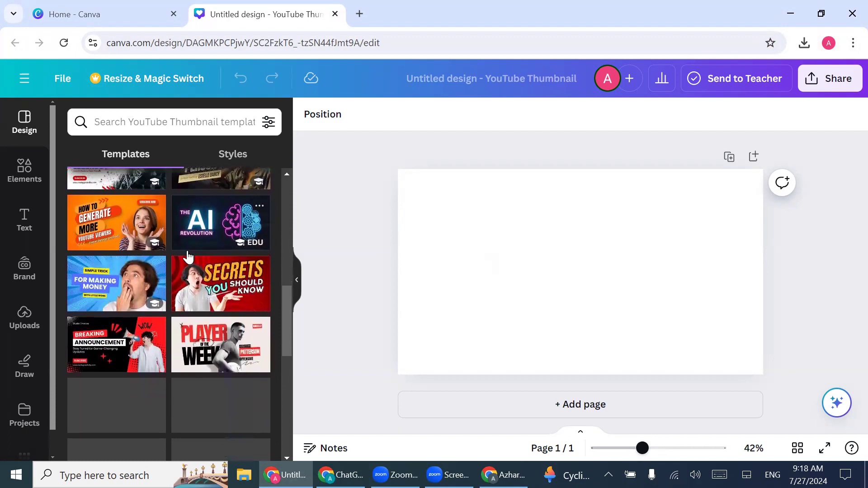
scroll(188, 257, "up", 10)
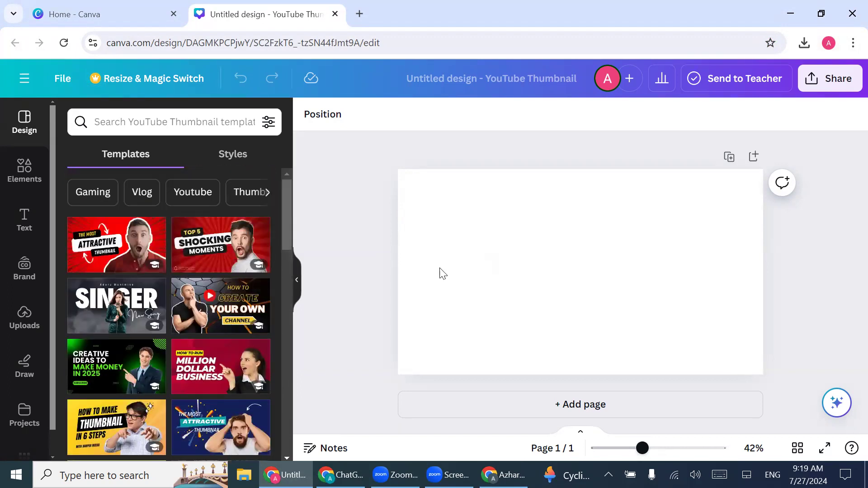
left_click(205, 362)
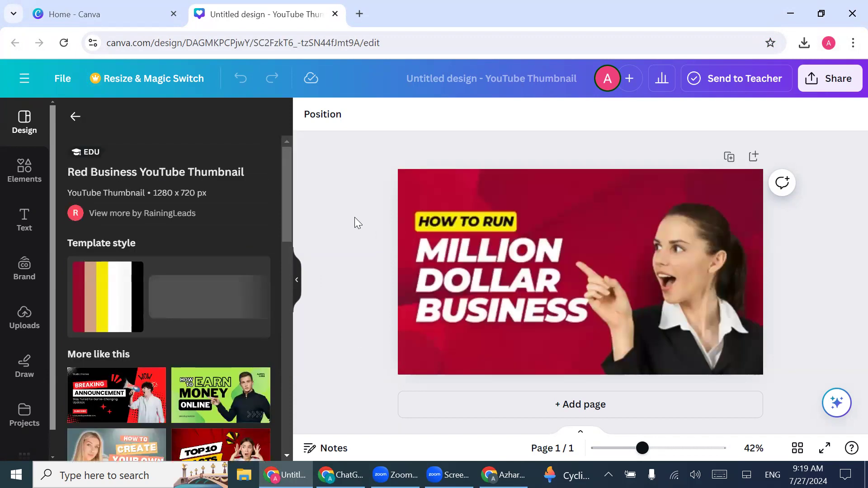
Delete the "How to Run Million Dollar Business" text and the pointing woman's picture from the template page.
left_click(426, 202)
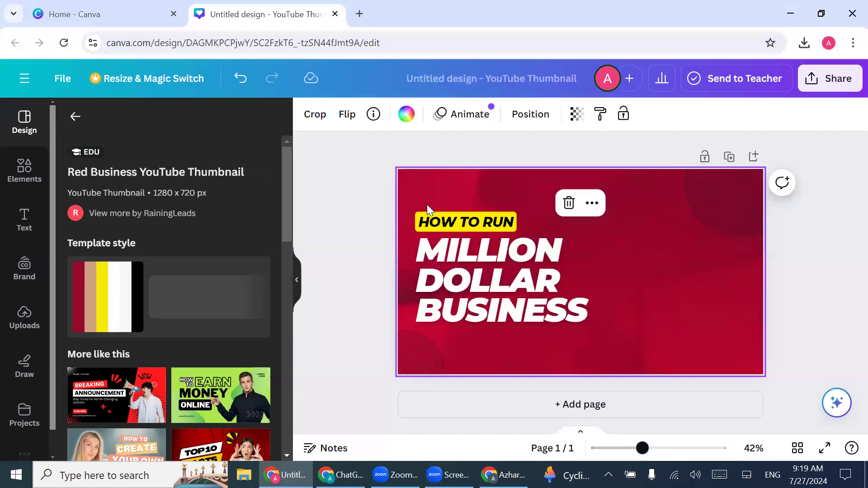
left_click_drag(426, 211, 487, 336)
key("Delete")
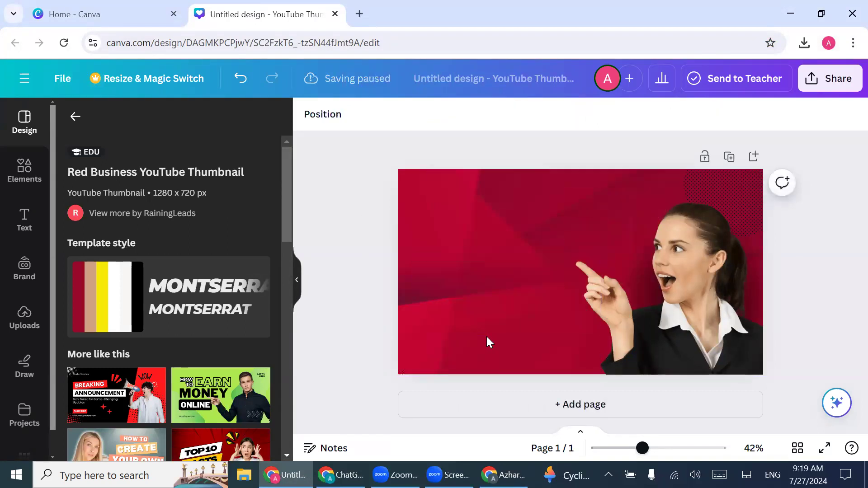
left_click(624, 310)
key("Delete")
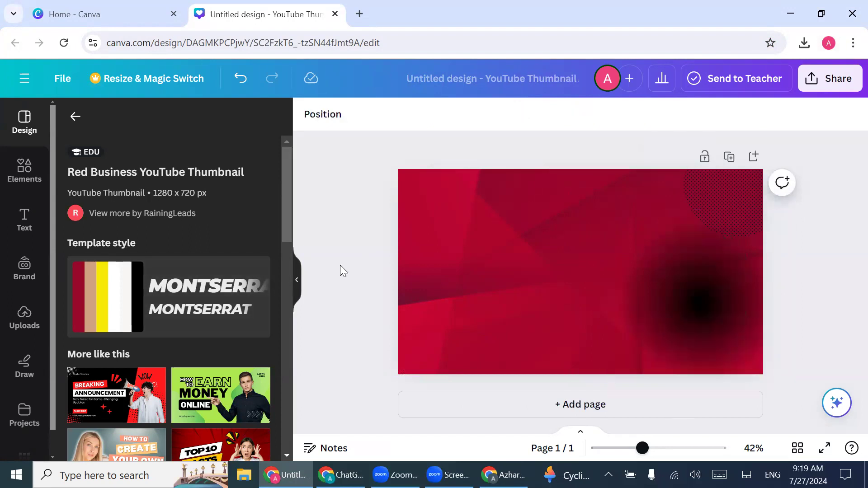
Return to the Canva home page and create a second, blank YouTube Thumbnail design.
left_click(128, 6)
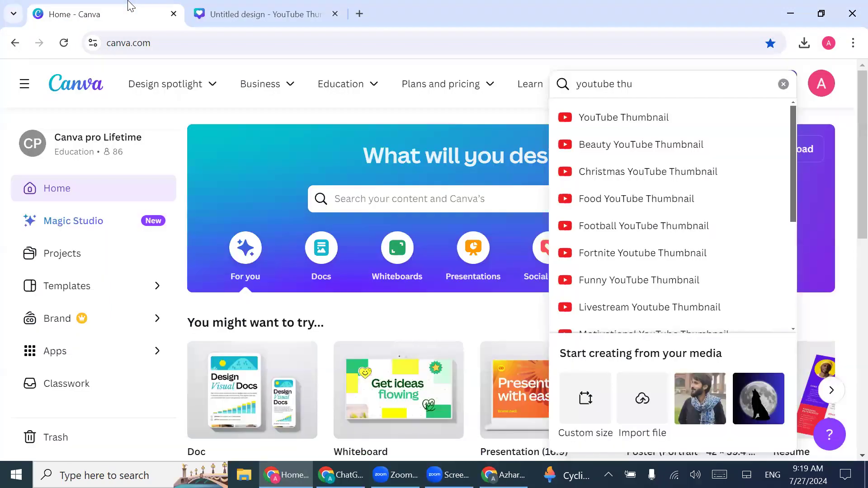
left_click(639, 117)
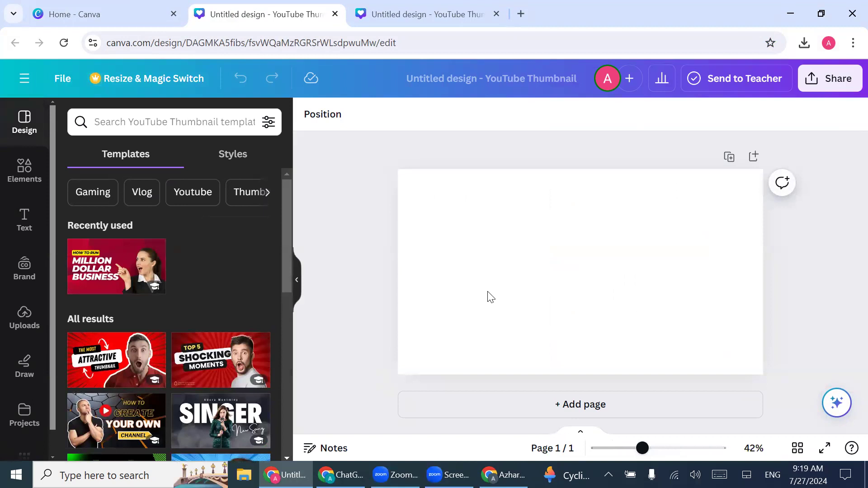
Try several default gradients as the blank page's background, finishing with the black-to-blue gradient.
left_click(490, 297)
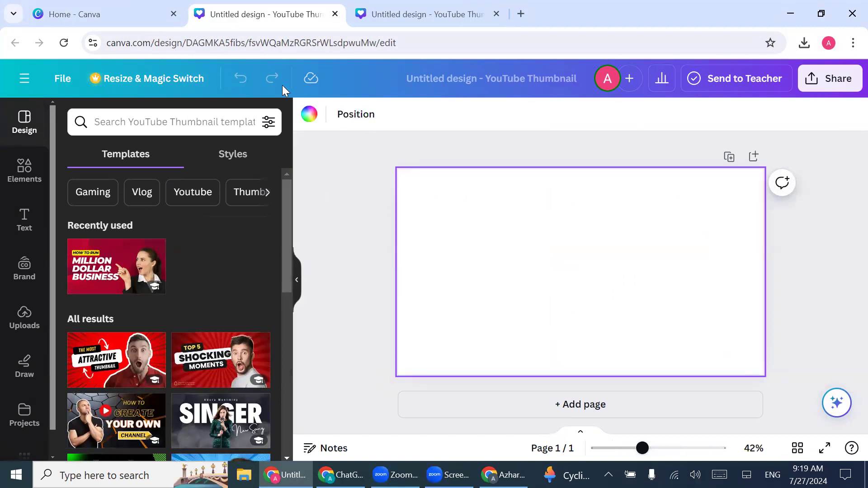
left_click(310, 114)
scroll(131, 391, "down", 5)
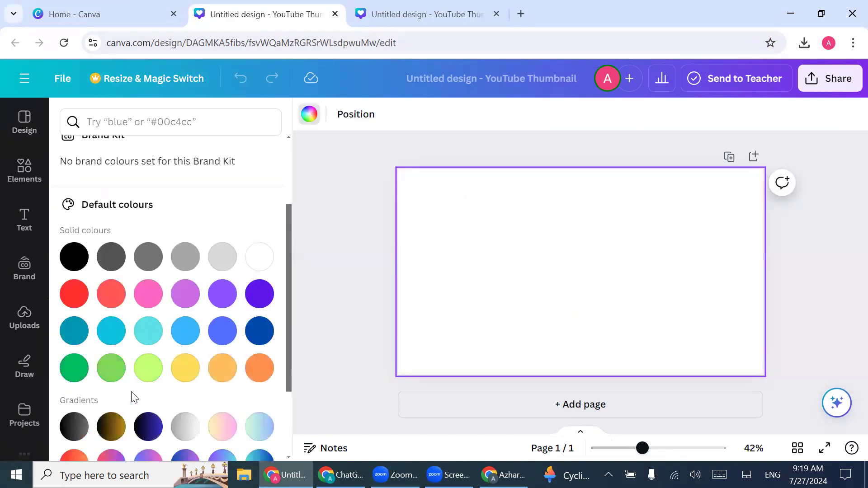
left_click(112, 356)
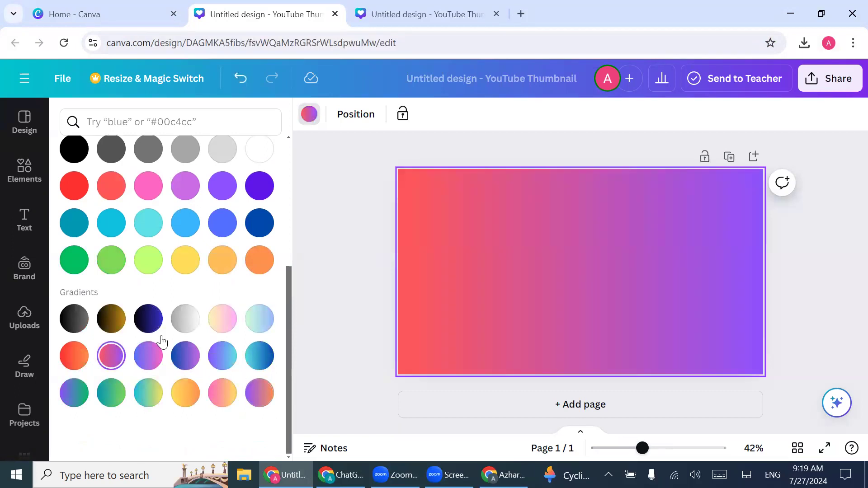
left_click(148, 318)
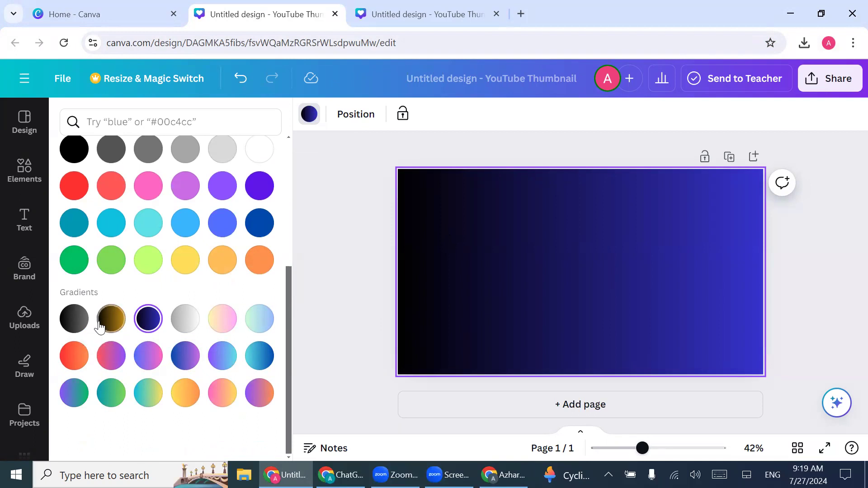
left_click(75, 319)
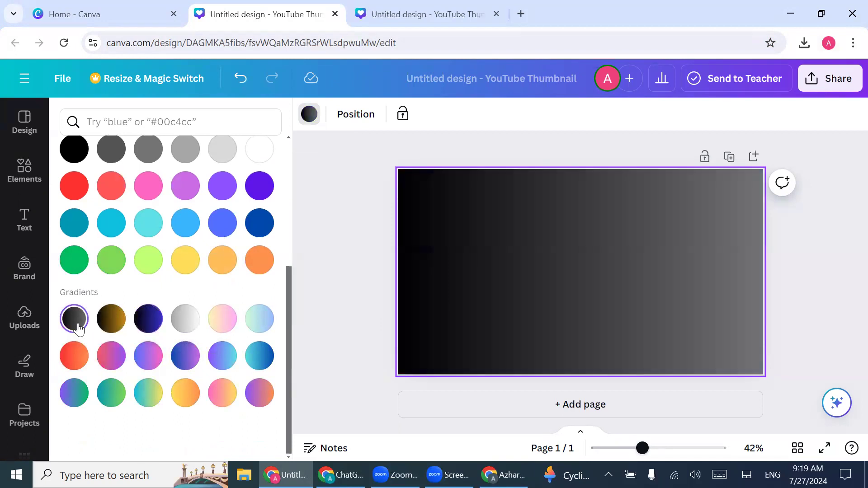
left_click(183, 361)
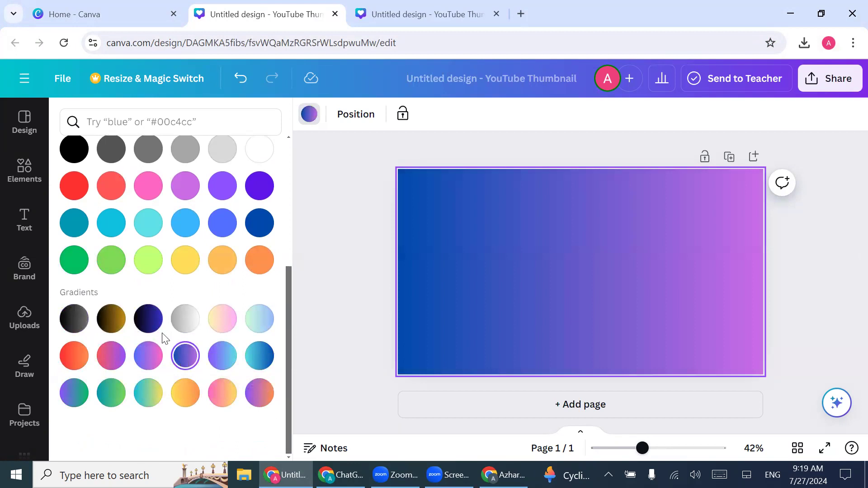
left_click(140, 330)
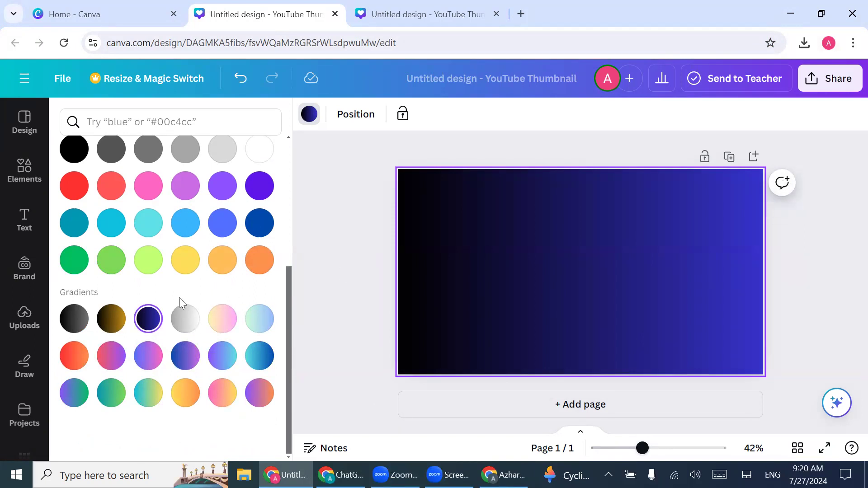
Close the thumbnail design based on the red template and set the remaining design's page background to solid white.
left_click(375, 15)
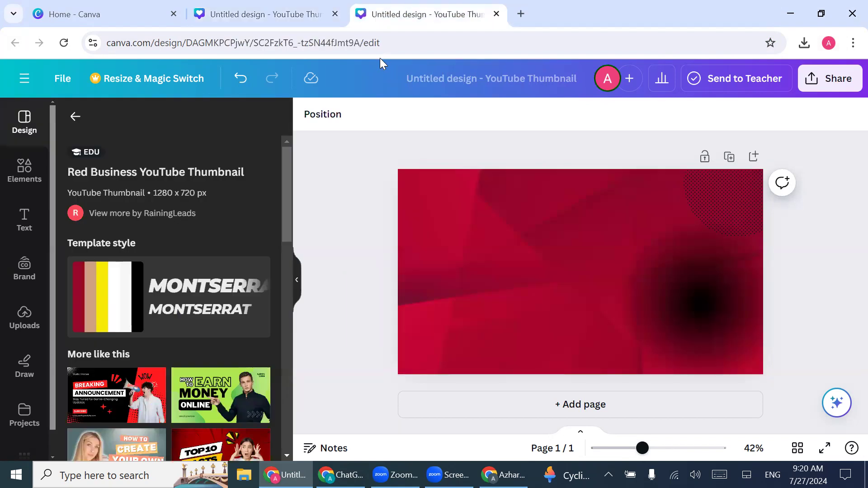
left_click(497, 14)
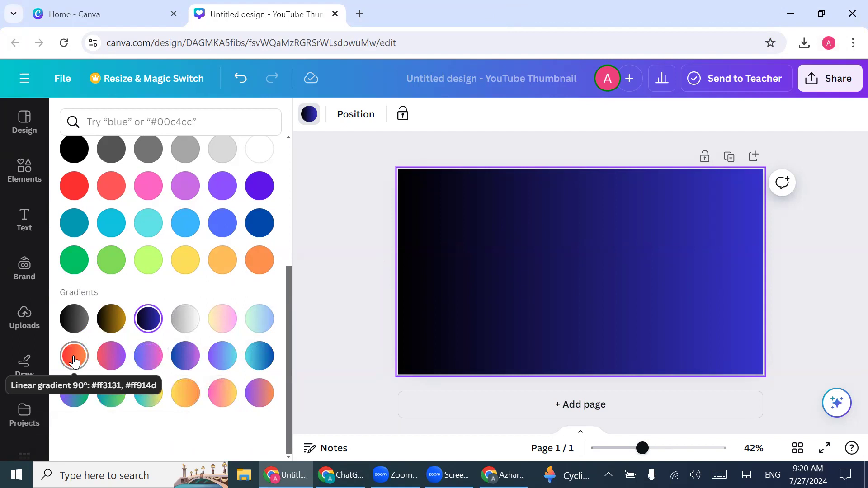
scroll(199, 241, "up", 2)
left_click(231, 249)
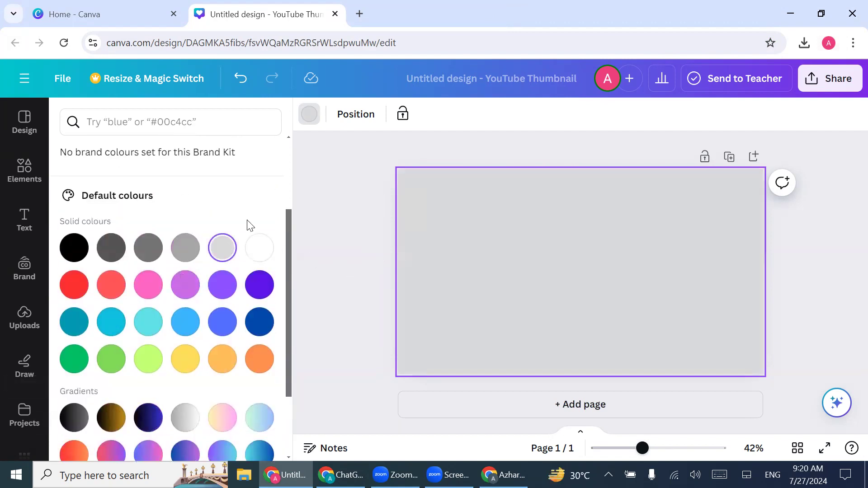
left_click(259, 248)
left_click(361, 235)
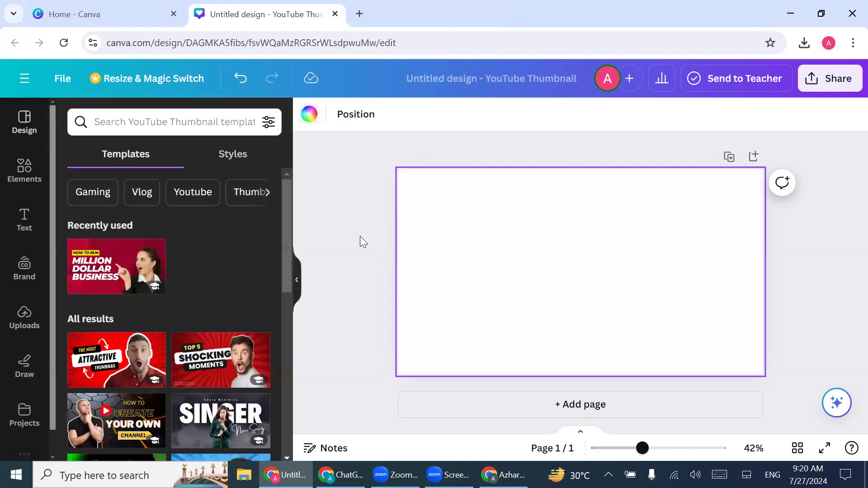
Add the uploaded photo of the man with the blue scarf to the blank thumbnail page.
left_click(30, 339)
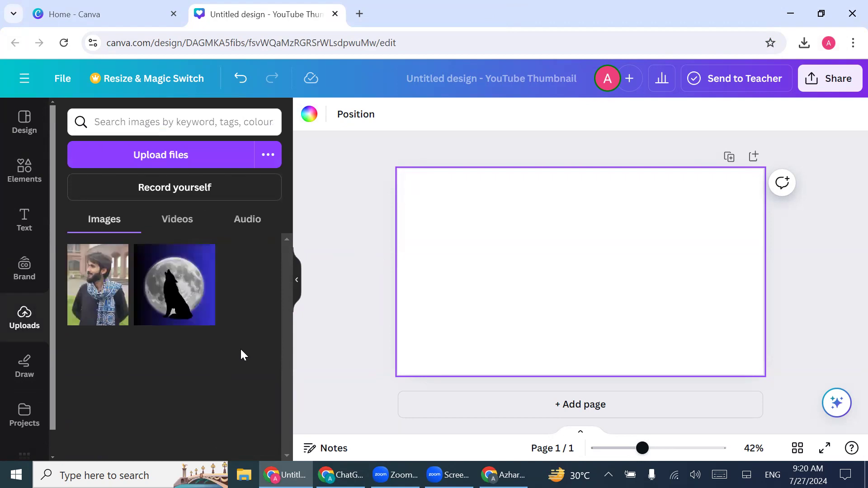
left_click(104, 287)
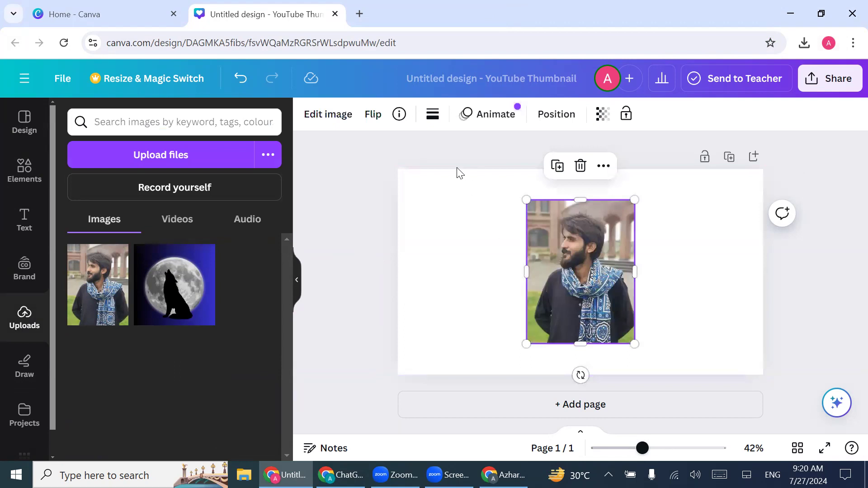
Remove the background from the man's photo and enlarge the cutout to the page's full height along its right edge.
left_click(335, 118)
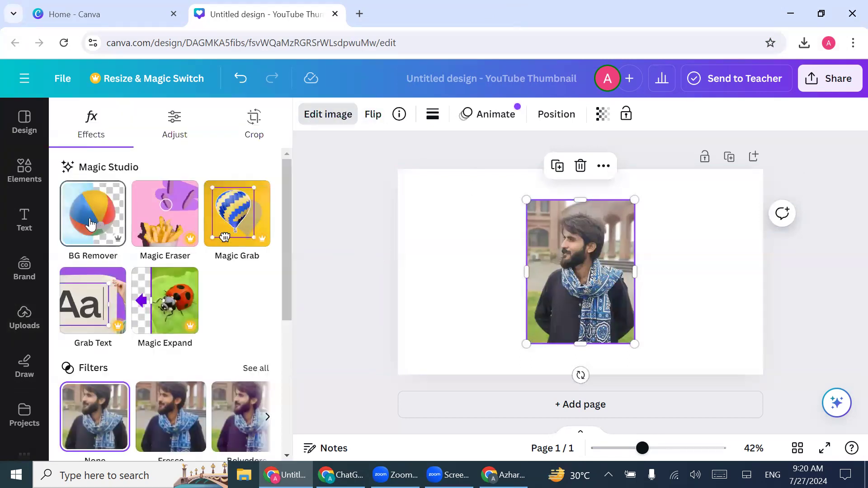
left_click(90, 222)
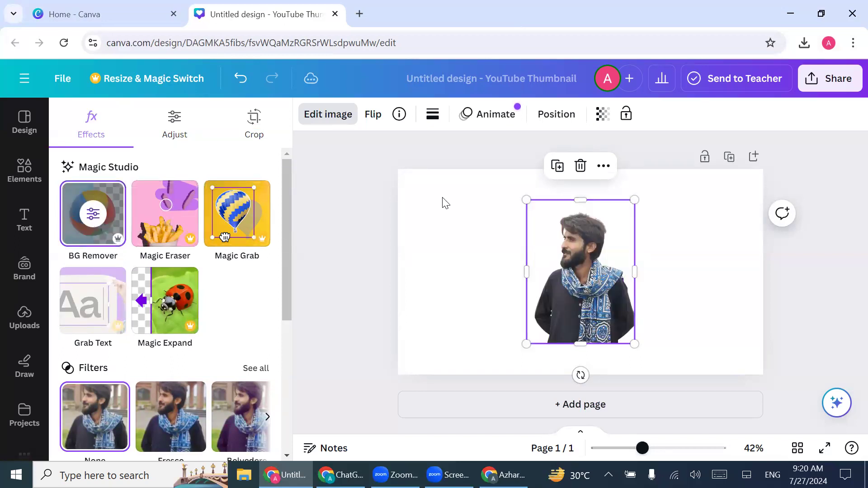
left_click_drag(588, 206, 587, 217)
left_click_drag(597, 262, 722, 224)
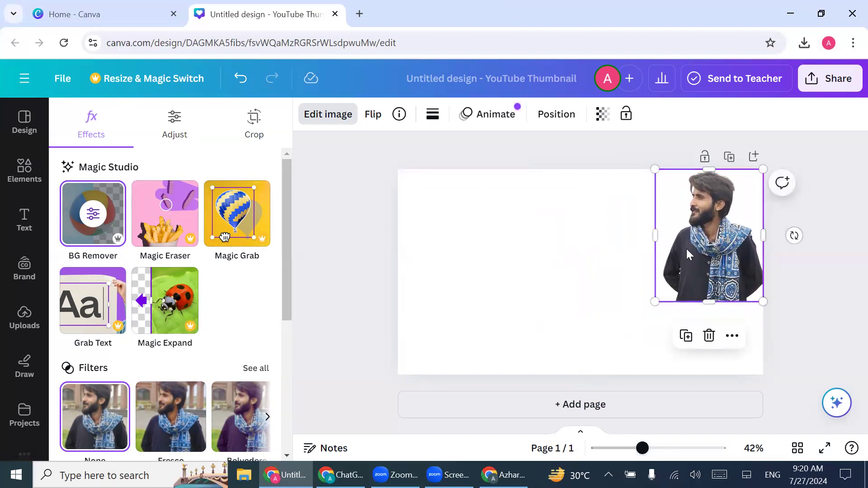
left_click_drag(657, 302, 611, 387)
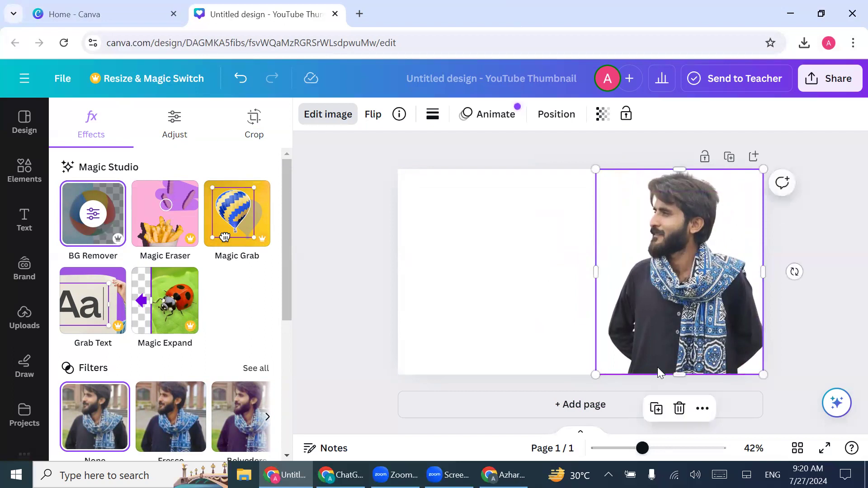
left_click(833, 325)
Try black, dark grey, blue, green and light grey as the page background, finishing with solid white.
left_click(522, 265)
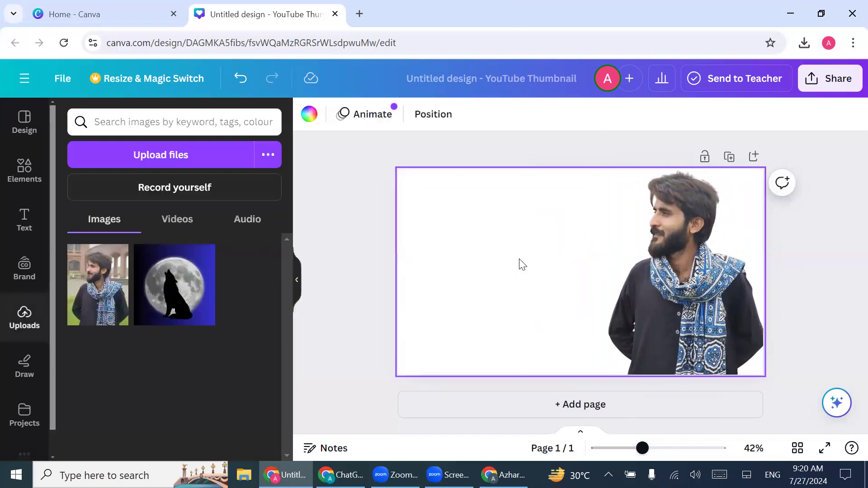
left_click(309, 115)
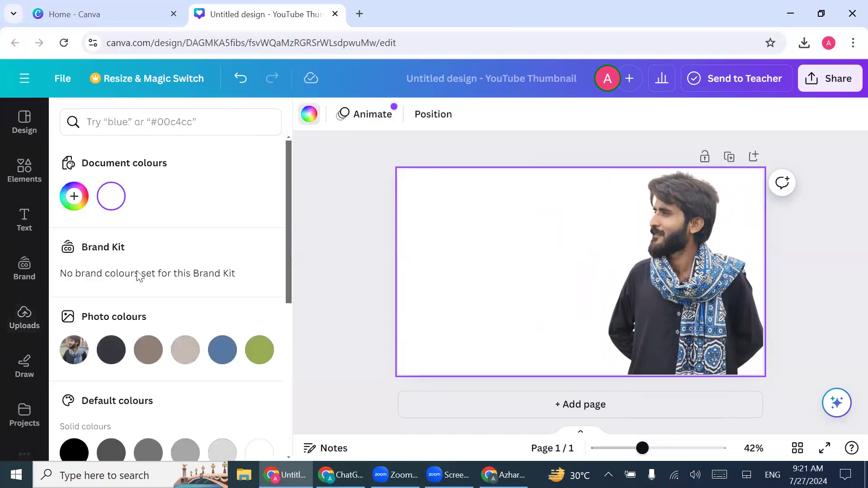
left_click(76, 450)
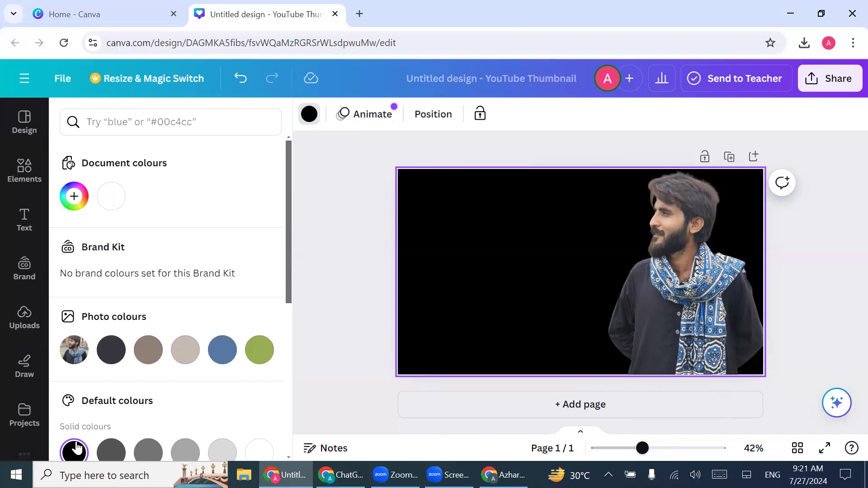
left_click(115, 362)
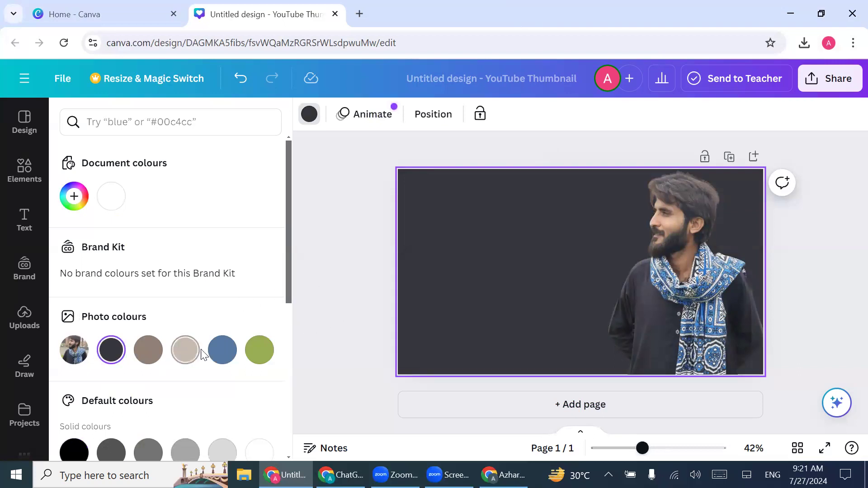
left_click(222, 353)
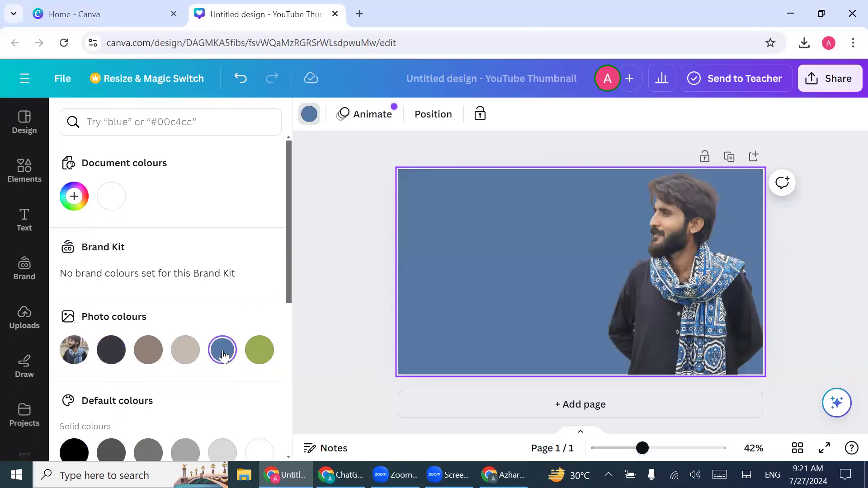
left_click(260, 353)
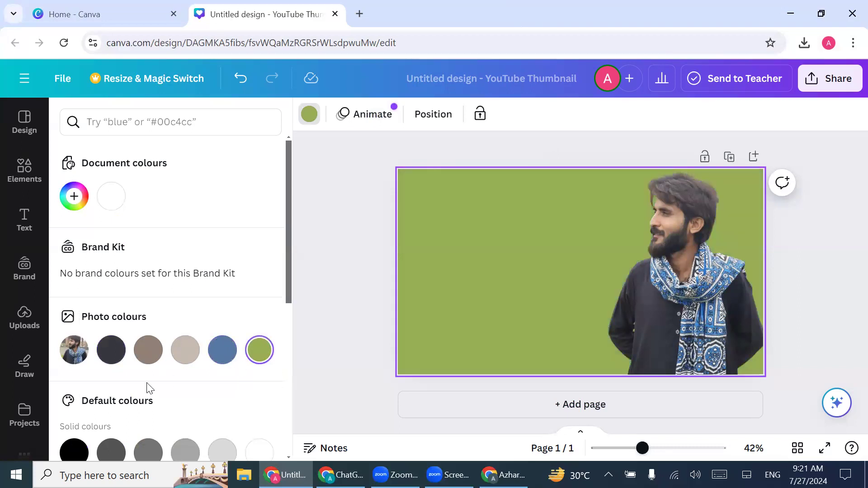
scroll(147, 387, "down", 1)
left_click(77, 412)
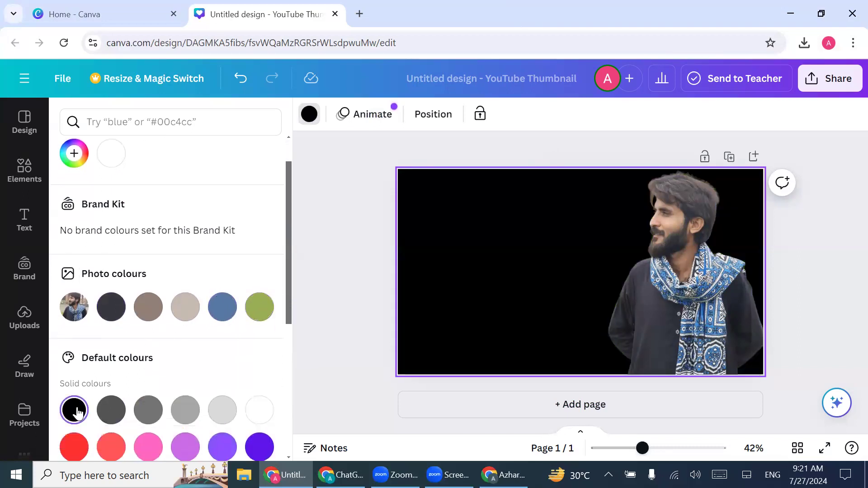
left_click(222, 410)
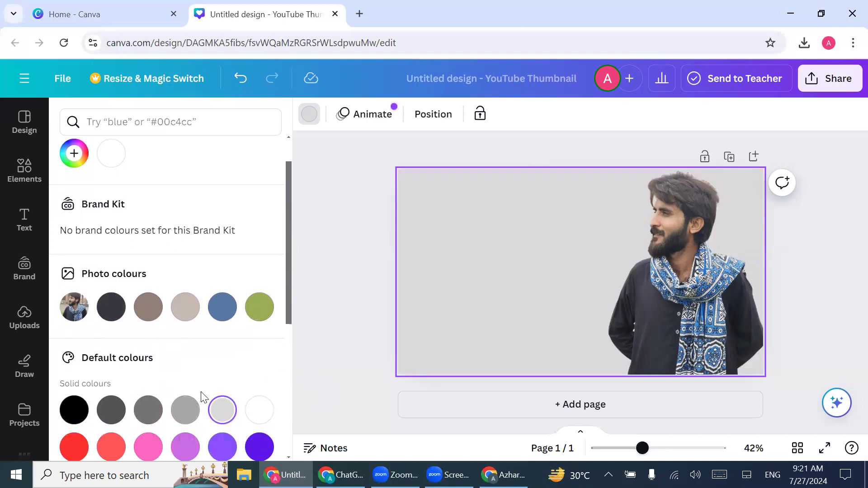
left_click(258, 417)
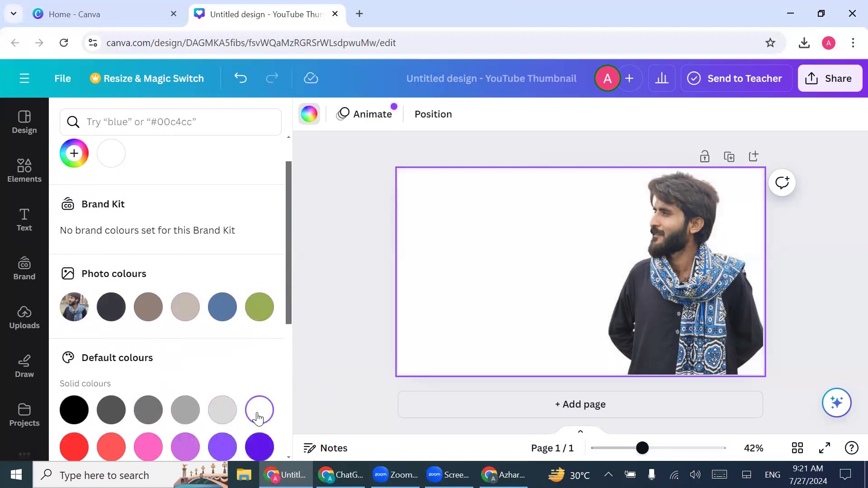
left_click(379, 354)
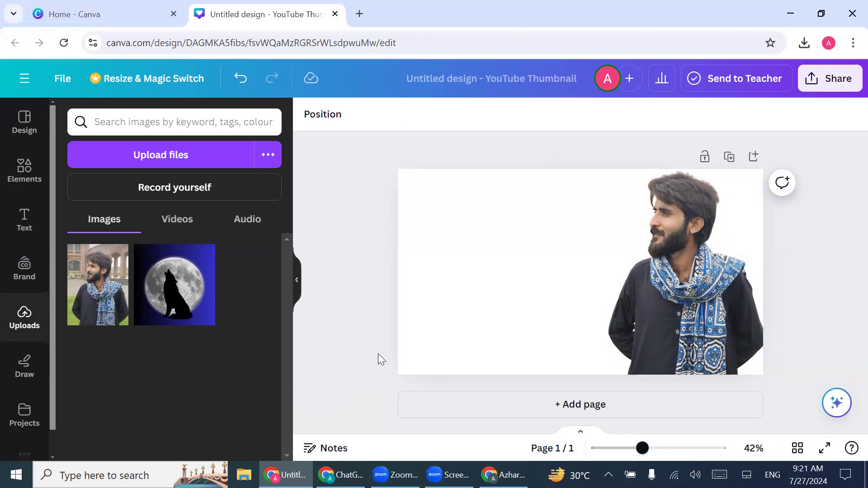
Open the UrduPoint online Urdu editor in a new browser tab and write "یوٹیوب کا کیسے بناتے ہیں" in it.
left_click(360, 13)
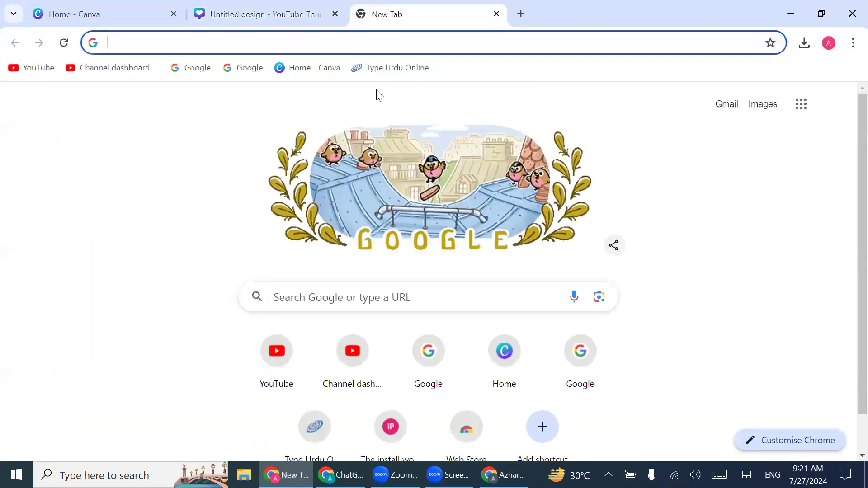
left_click(394, 70)
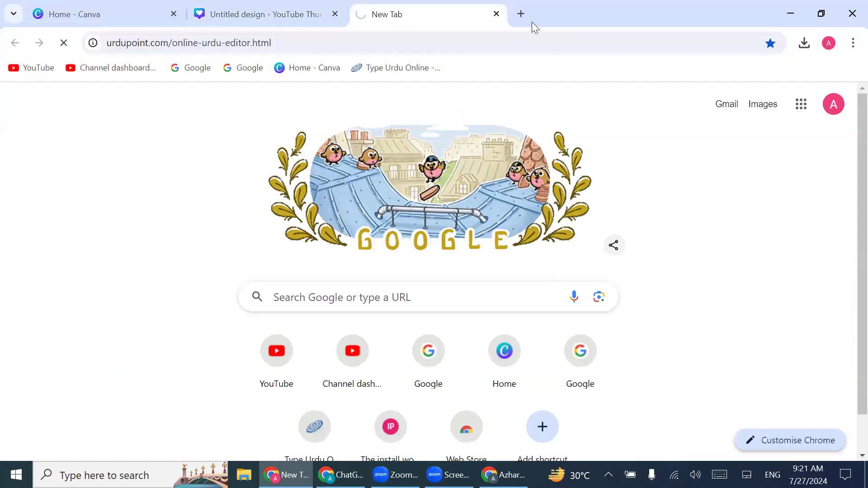
scroll(547, 205, "down", 10)
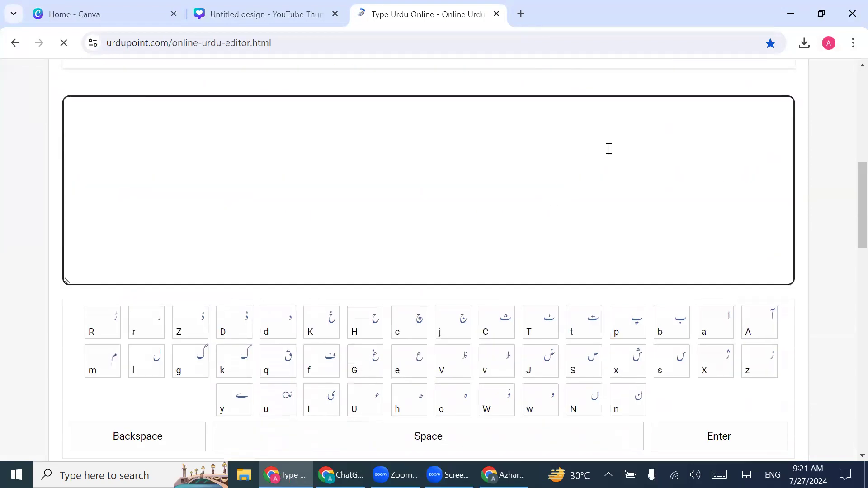
type("y")
key("BackSpace")
type("Ih")
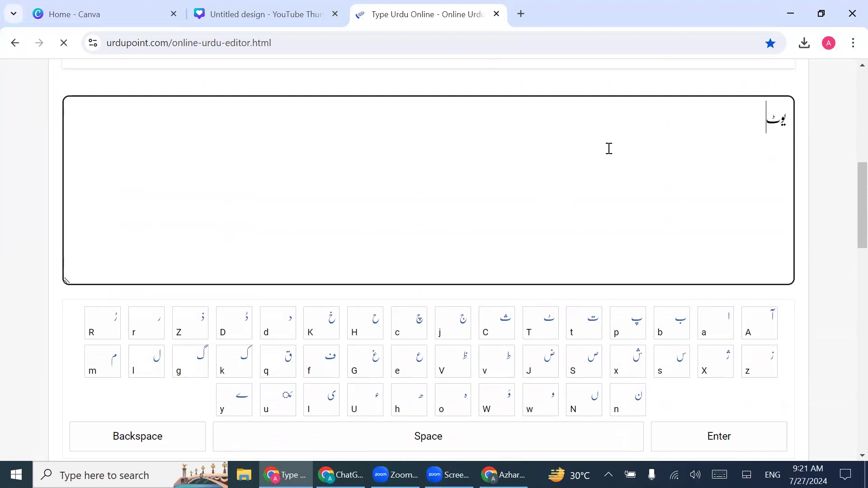
type("Iwb ka")
type("کیسے")
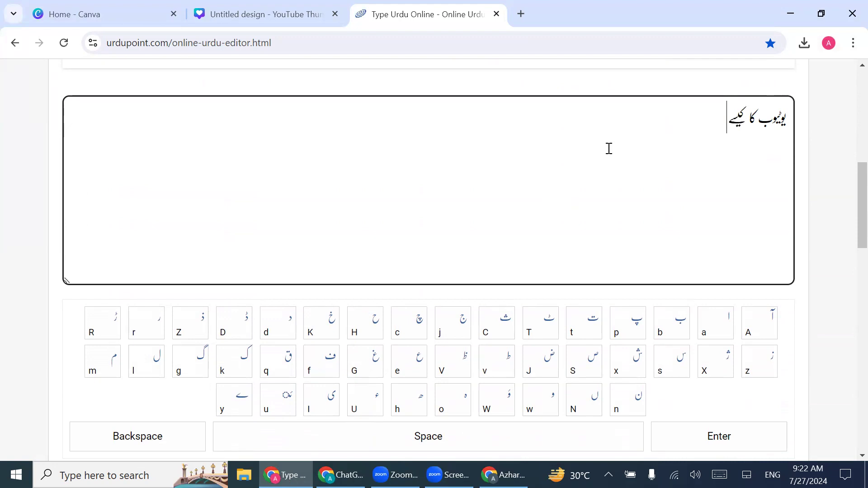
type(" بناتے ہیں")
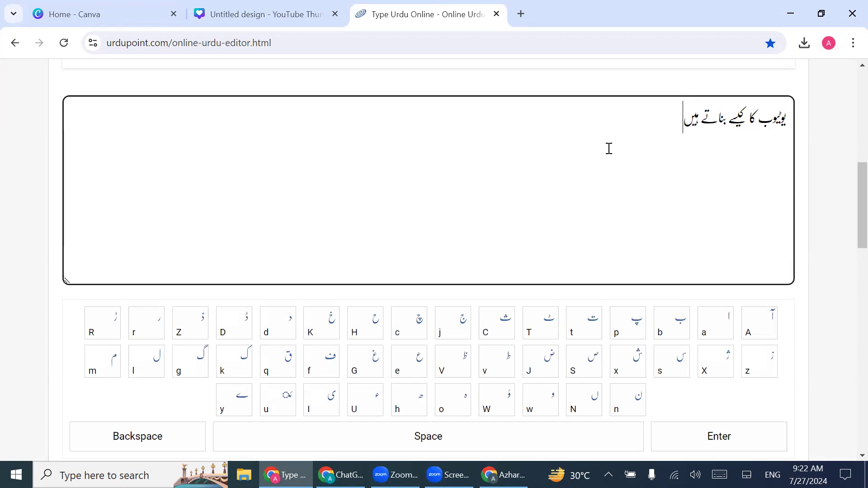
Copy "یوٹیوب کا" into a new heading on the Canva thumbnail, widened to one line and placed near the page top beside the man's head.
left_click_drag(750, 120, 788, 126)
key("ctrl+c")
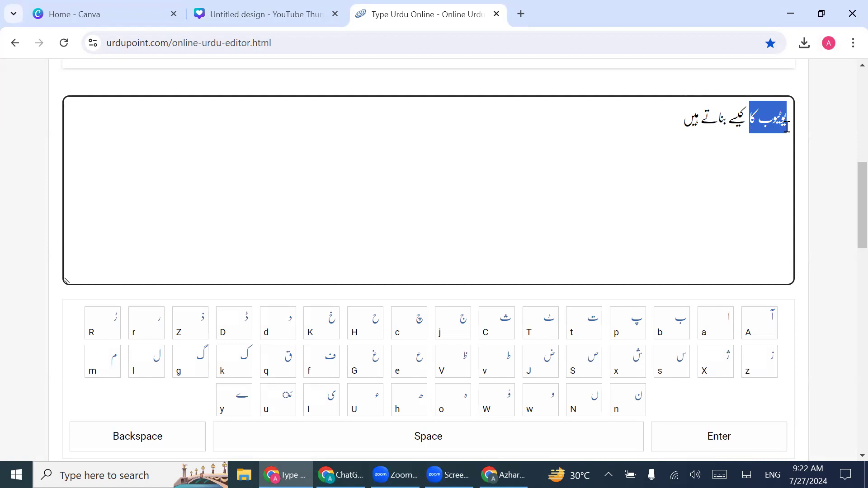
left_click(322, 8)
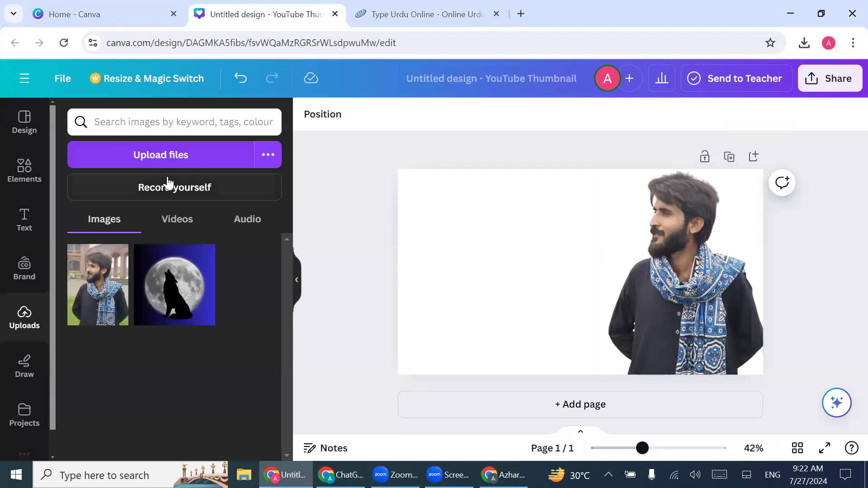
left_click(27, 224)
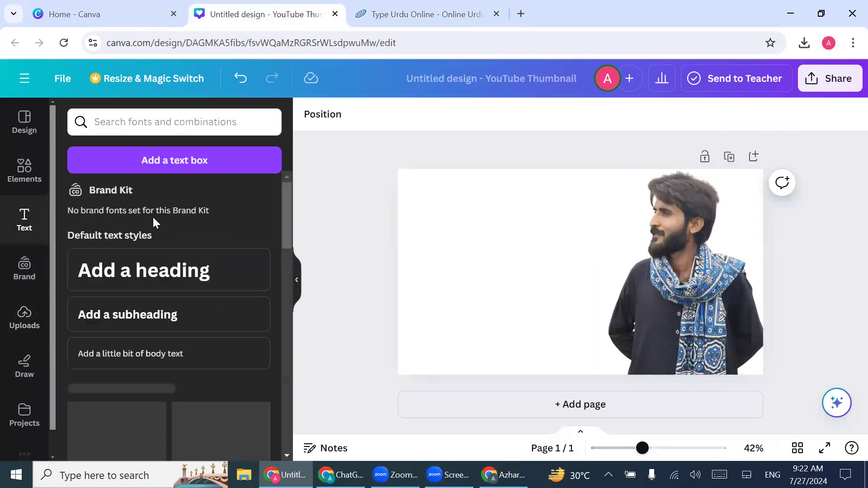
left_click(132, 266)
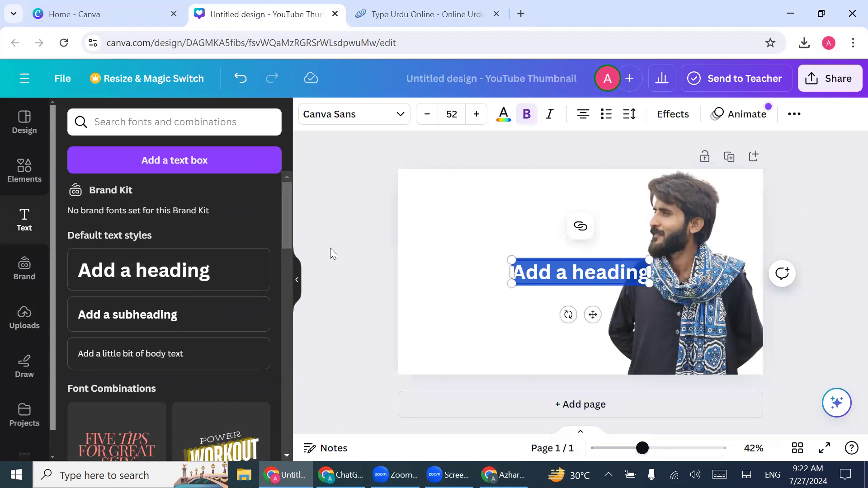
key("ctrl+v")
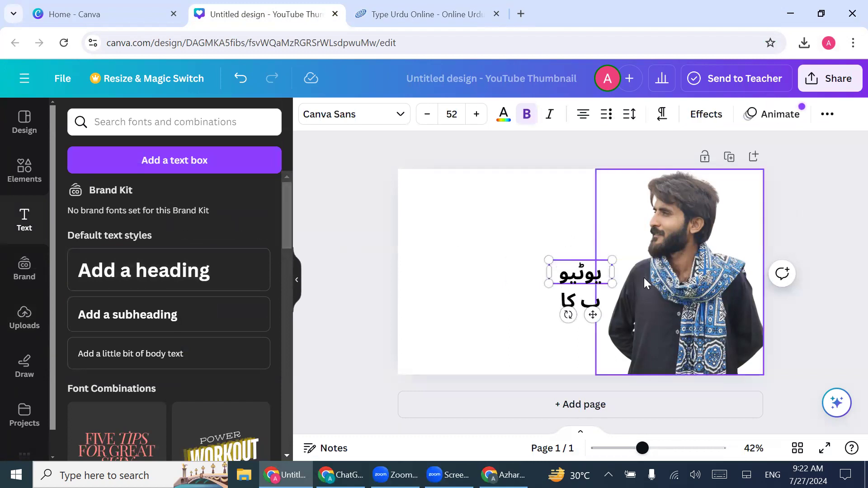
left_click_drag(615, 276, 646, 277)
left_click_drag(610, 316, 602, 240)
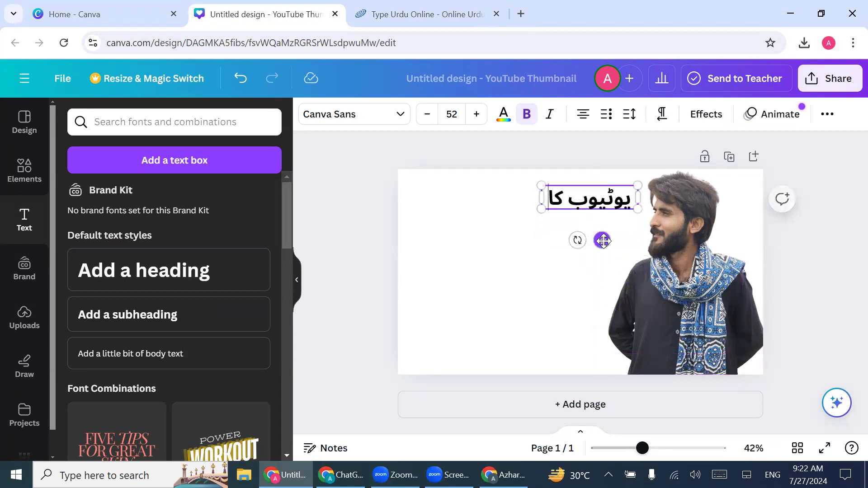
Add a second heading reading "Thumbnail", widened to one line and placed left of the Urdu heading at the same height.
left_click(174, 271)
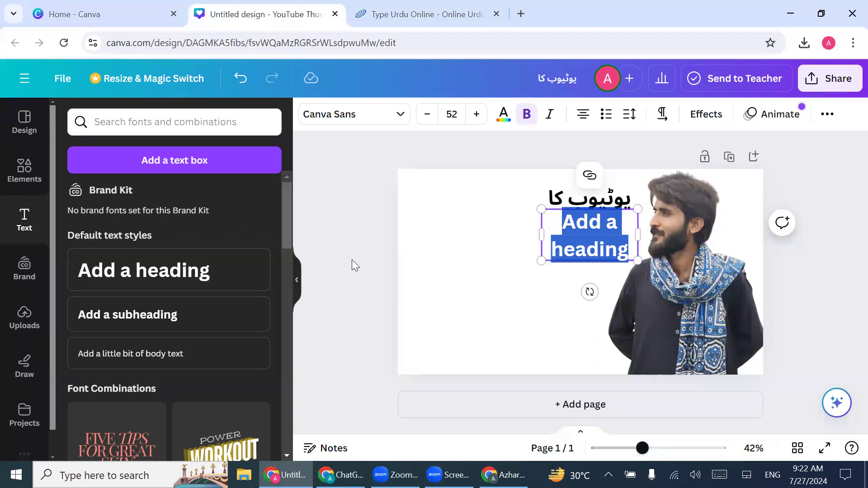
type("Thu")
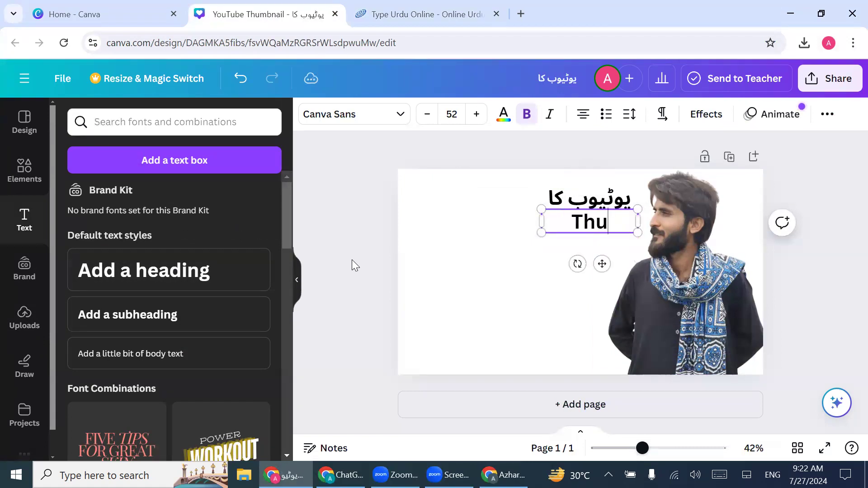
type("mbna")
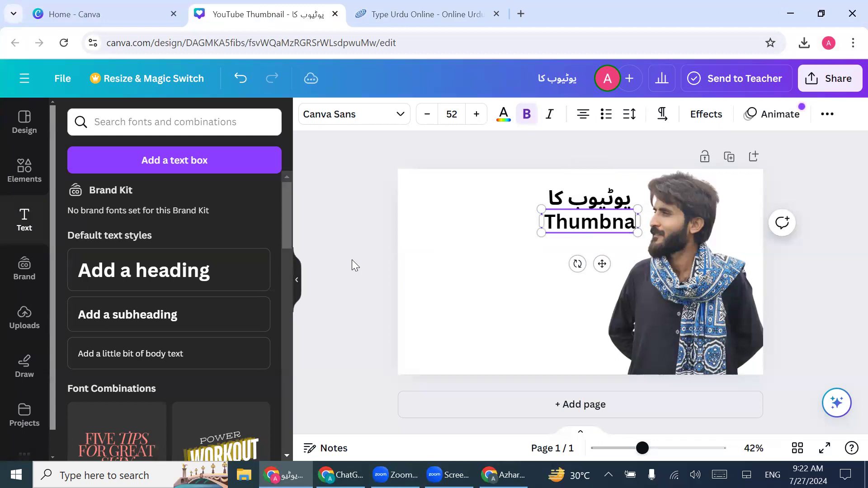
type("il")
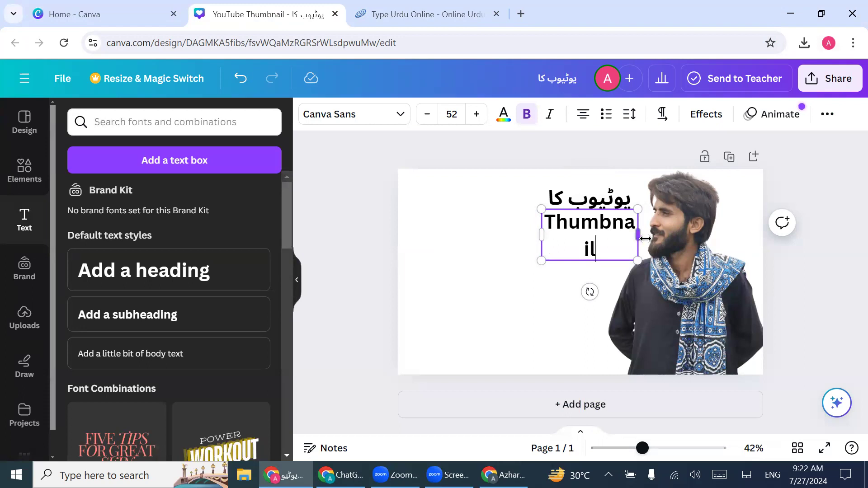
left_click_drag(642, 238, 655, 236)
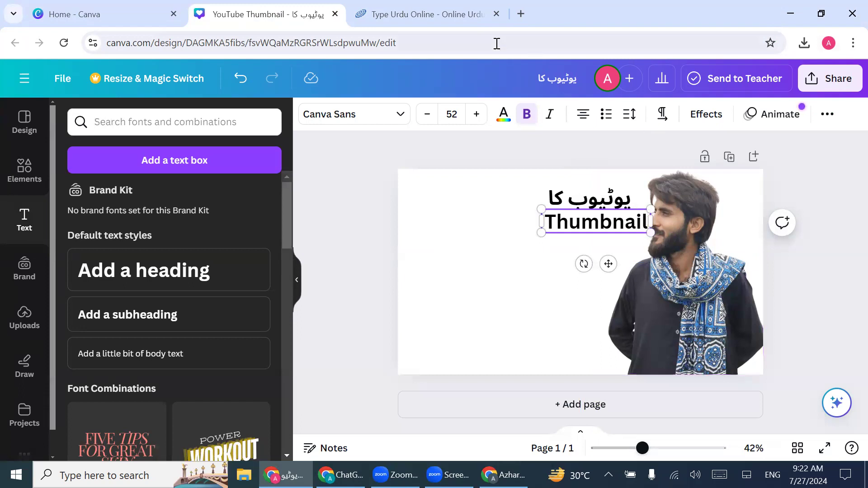
left_click(145, 7)
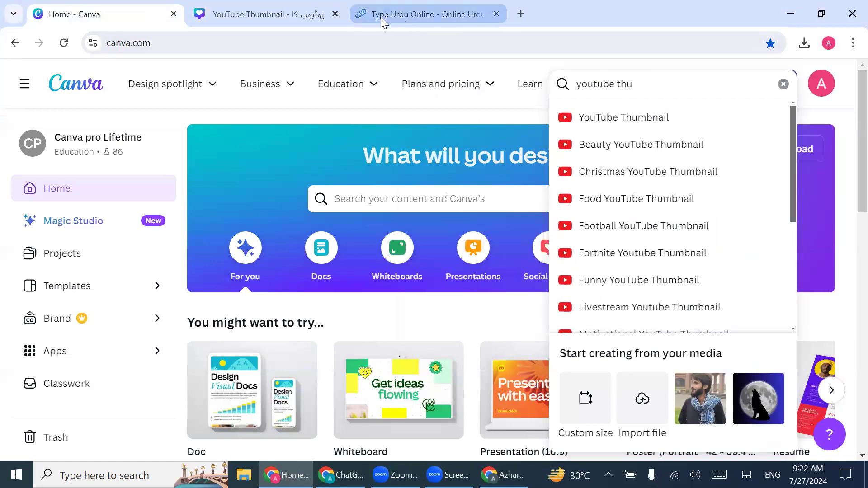
left_click(247, 14)
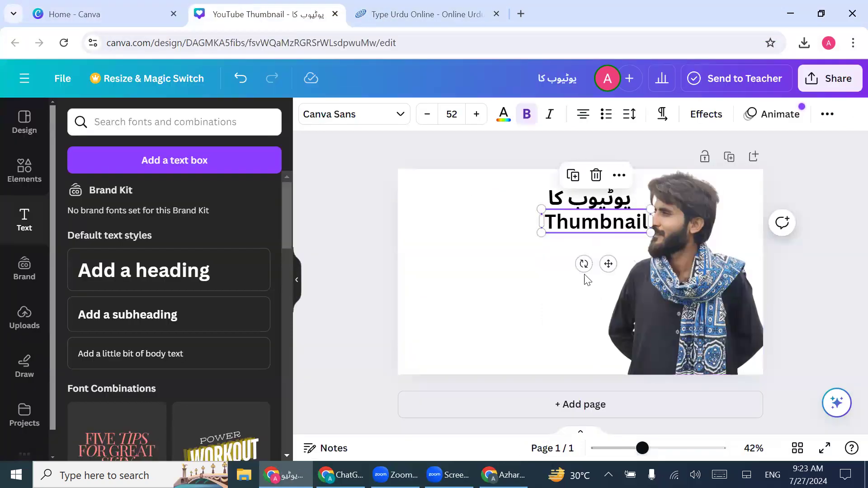
left_click_drag(609, 263, 487, 243)
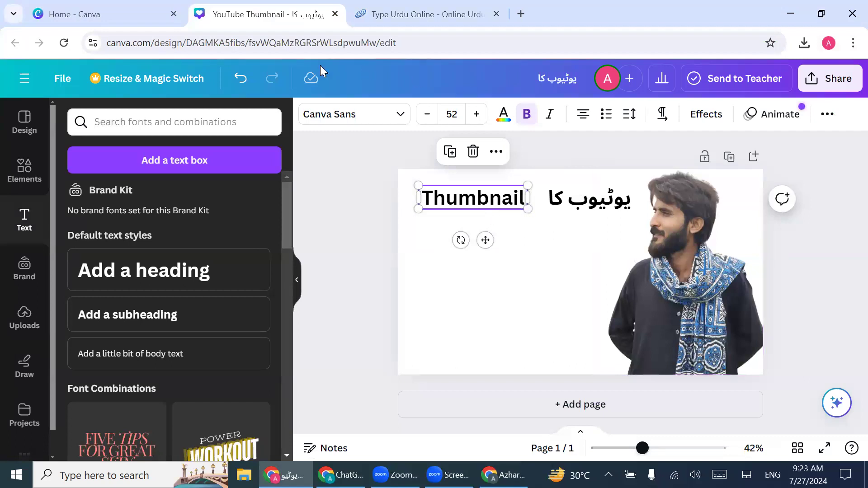
Copy "کیسے بناتے ہیں" from the Urdu editor tab into a new heading on the Canva thumbnail, widened to one line.
left_click(403, 13)
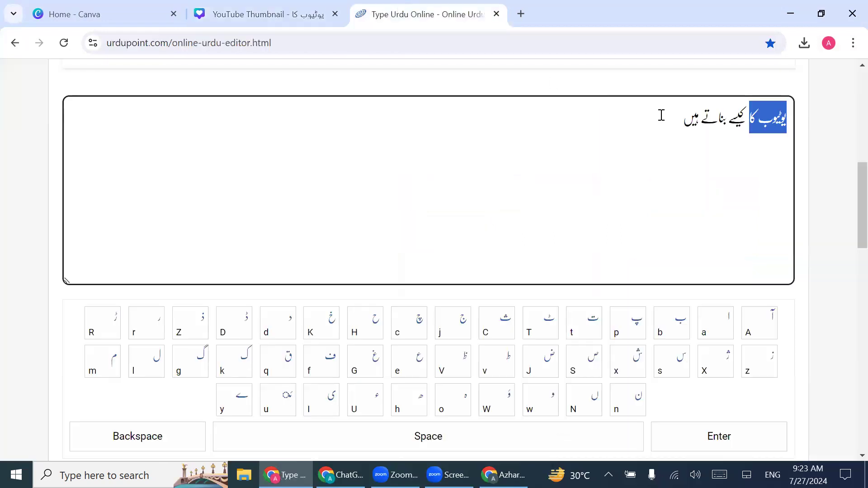
left_click_drag(685, 121, 747, 120)
key("ctrl+c")
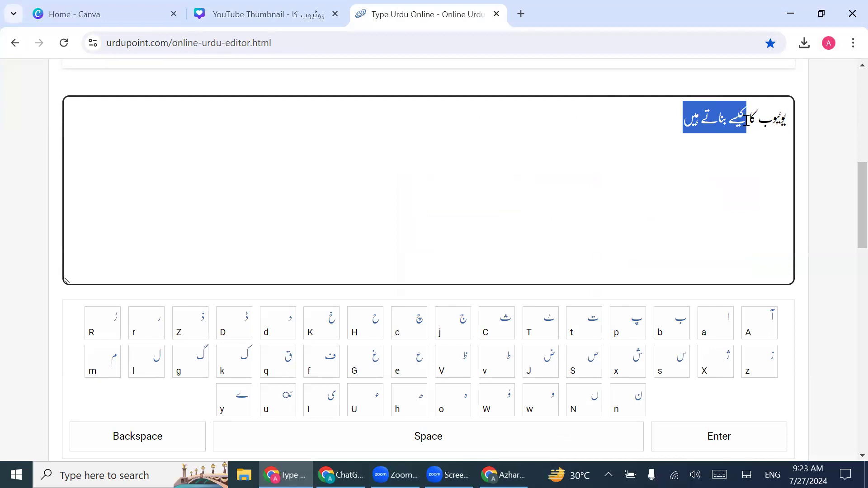
left_click(225, 14)
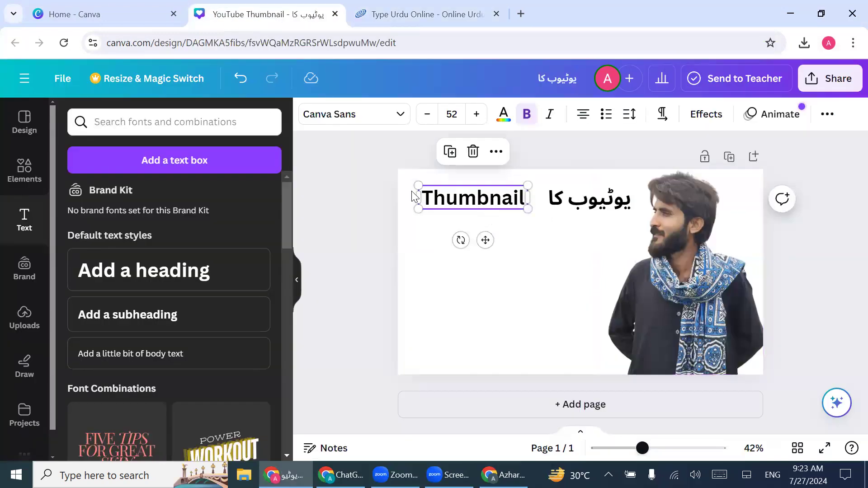
left_click(163, 279)
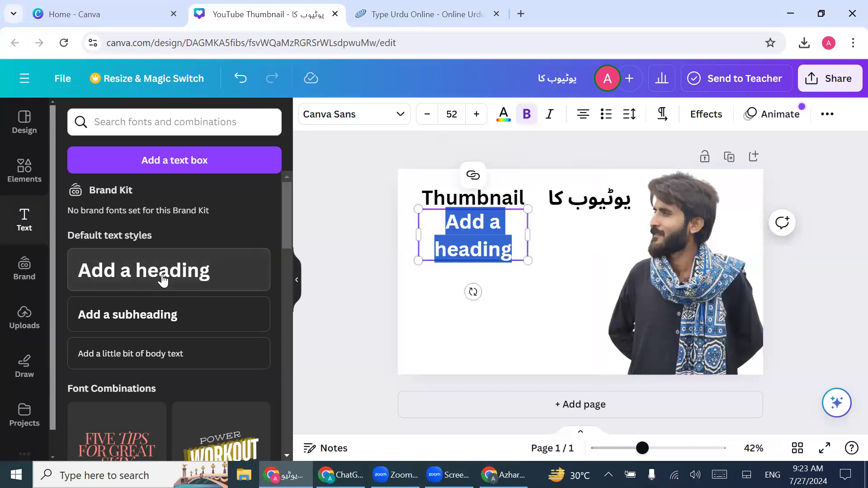
key("ctrl+v")
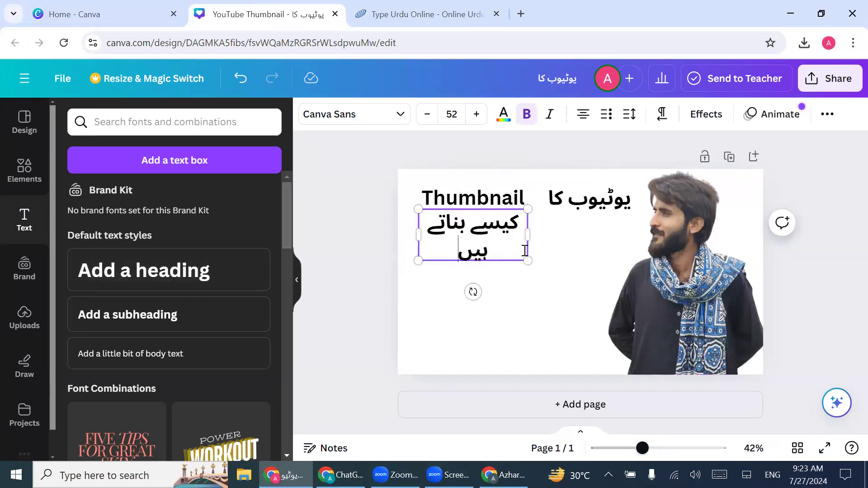
left_click_drag(528, 235, 586, 236)
left_click(368, 243)
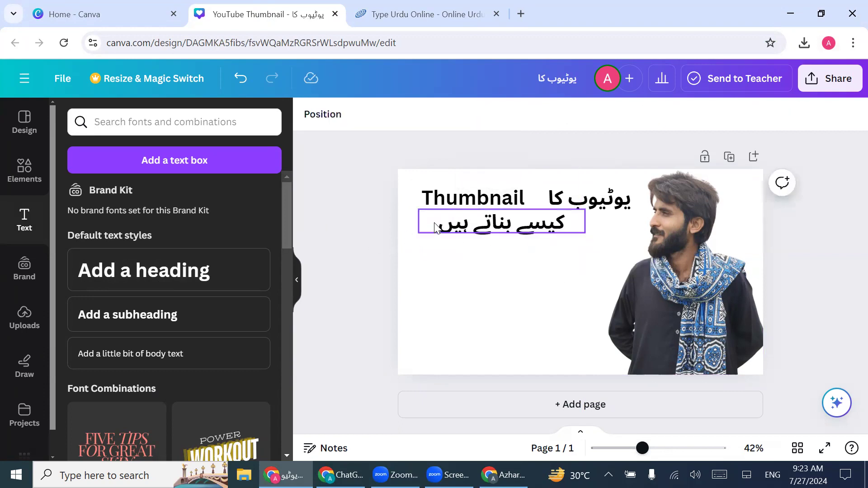
Move the three headings to mid-page, with "Thumbnail" and "یوٹیوب کا" side by side above "کیسے بناتے ہیں".
left_click_drag(479, 228, 482, 311)
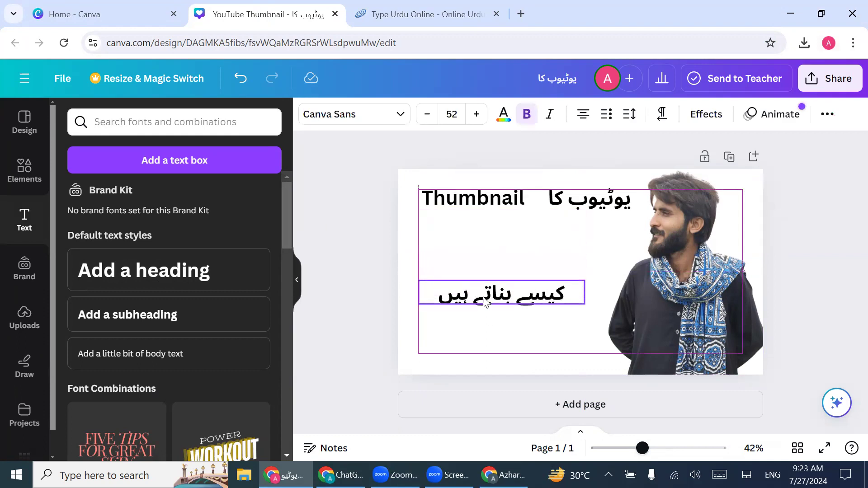
left_click(462, 185)
left_click_drag(462, 184, 467, 248)
left_click_drag(572, 204, 572, 266)
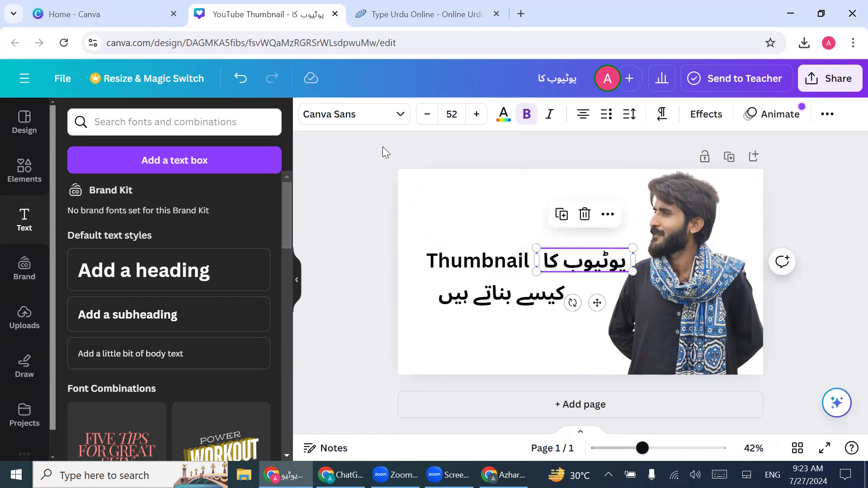
In the Urdu editor tab, put "کیسے بناتے ہیں" on its own line, extend the first line to "یوٹیوب کا مکمل کورس" and copy that line.
left_click(410, 11)
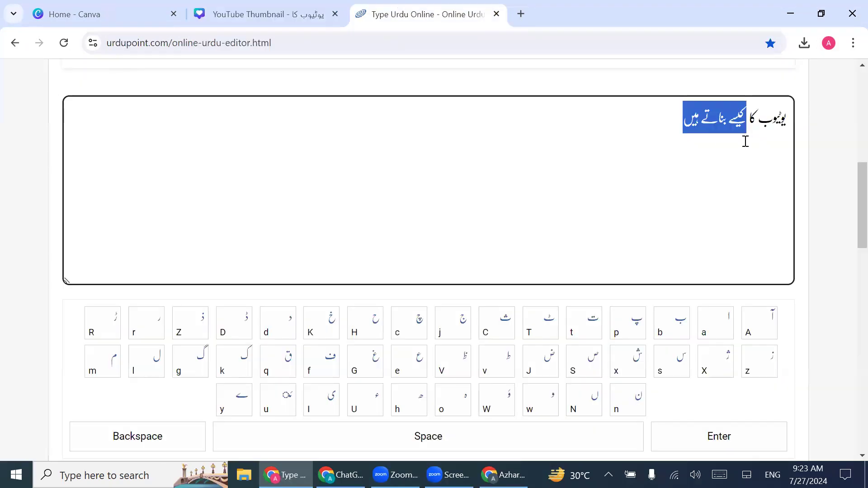
left_click(671, 128)
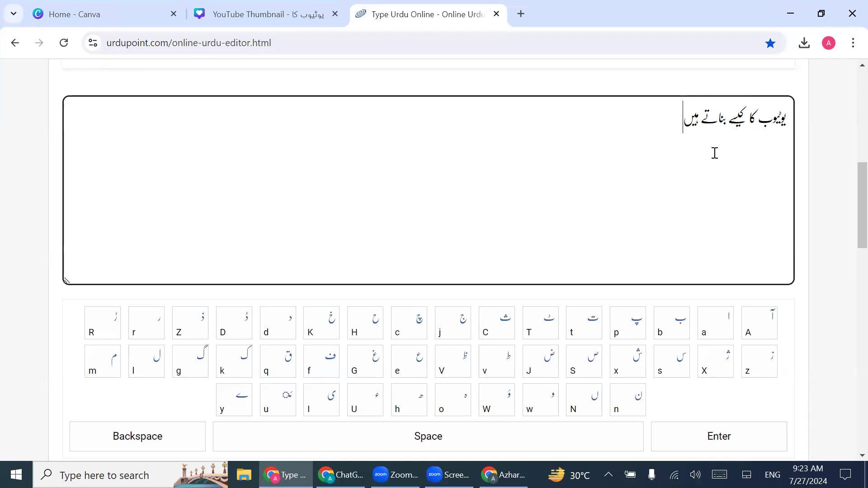
left_click(746, 118)
key("Return")
left_click(746, 118)
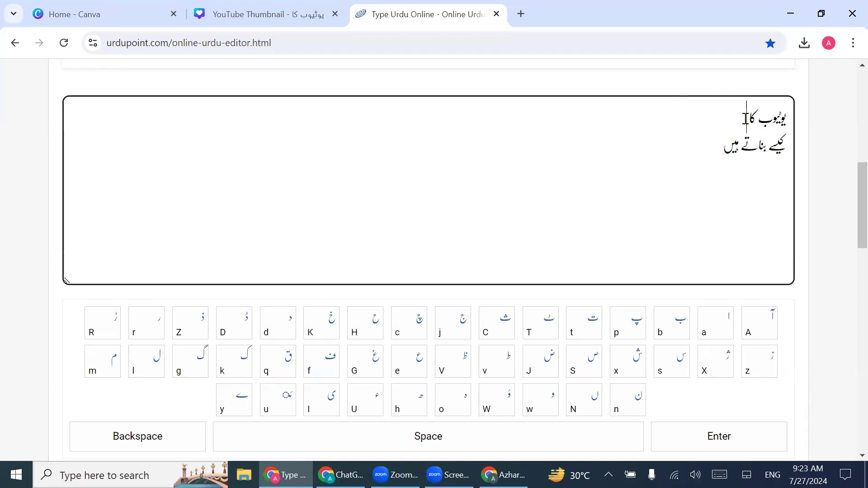
type("mkml kwrs")
left_click_drag(701, 120, 791, 117)
key("ctrl+c")
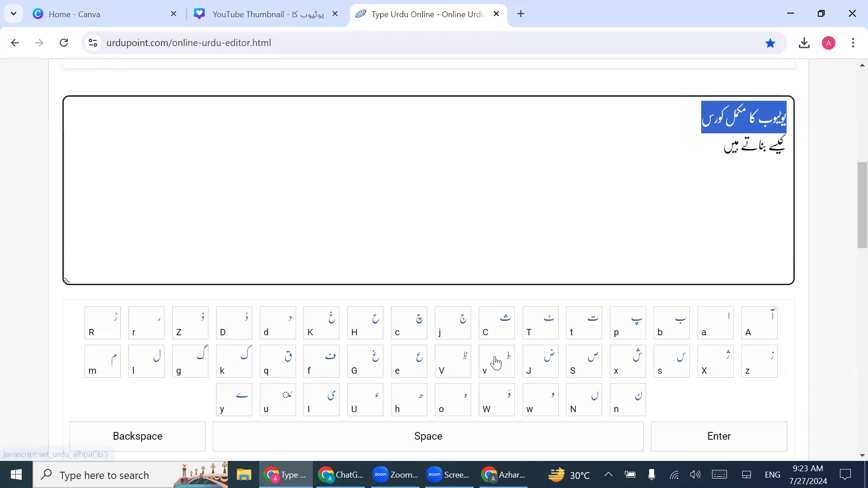
Paste "یوٹیوب کا مکمل کورس" into a new heading on the Canva thumbnail, on one line near the page top beside the man's head.
left_click(264, 13)
left_click(140, 262)
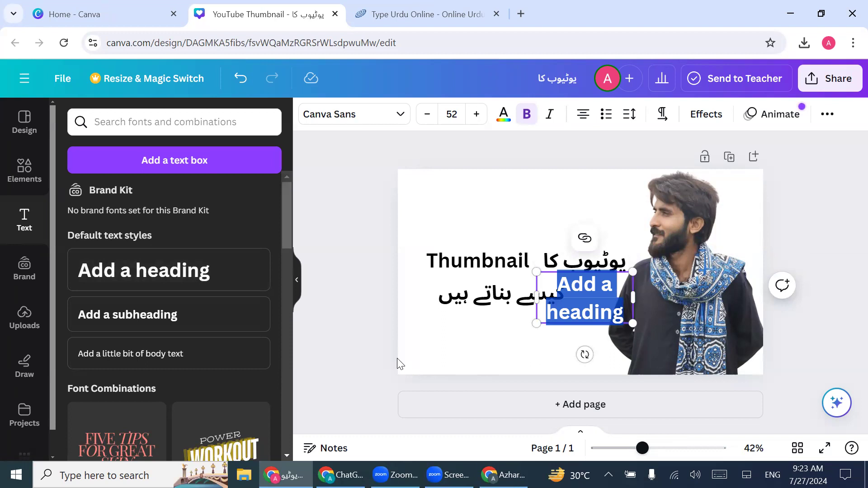
key("ctrl+v")
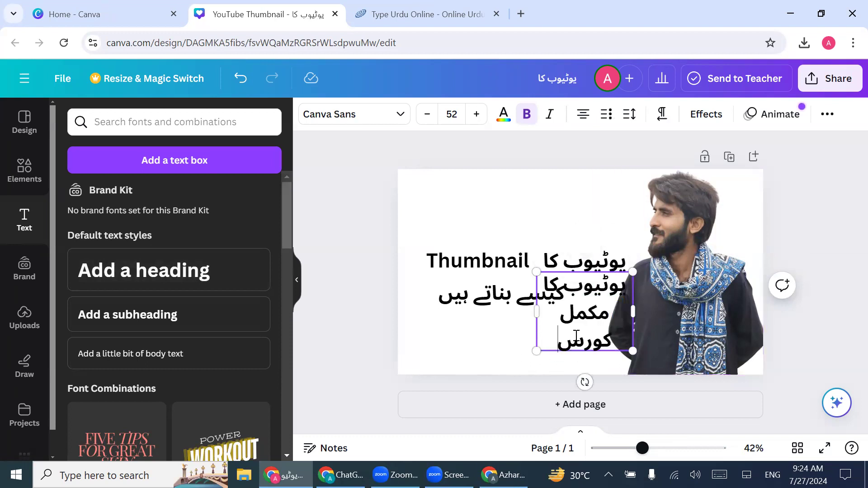
left_click(502, 366)
left_click_drag(589, 324, 690, 207)
left_click(338, 189)
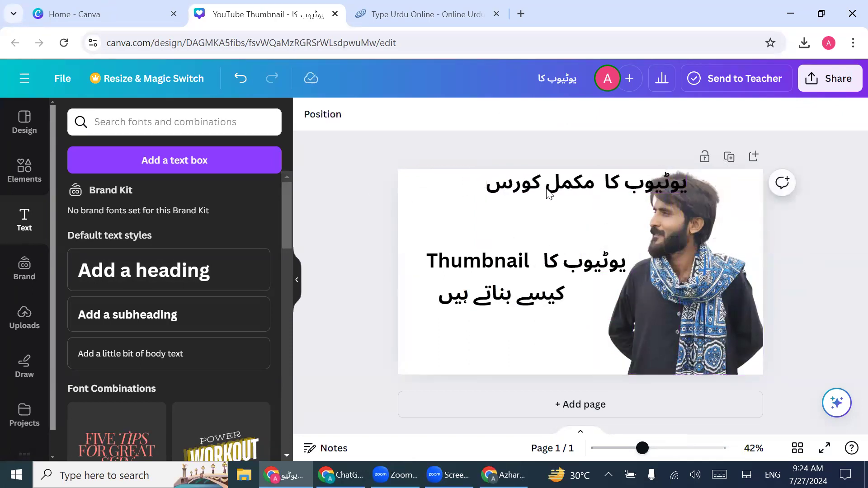
left_click_drag(572, 182, 522, 206)
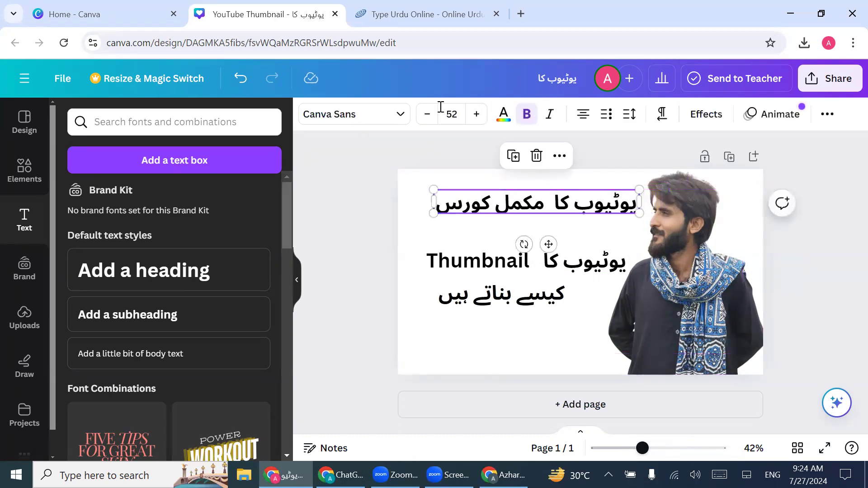
Set the top Urdu heading's font to Jameel Noori Nastaleeq Regular and narrow its text box to fit the words.
left_click(397, 122)
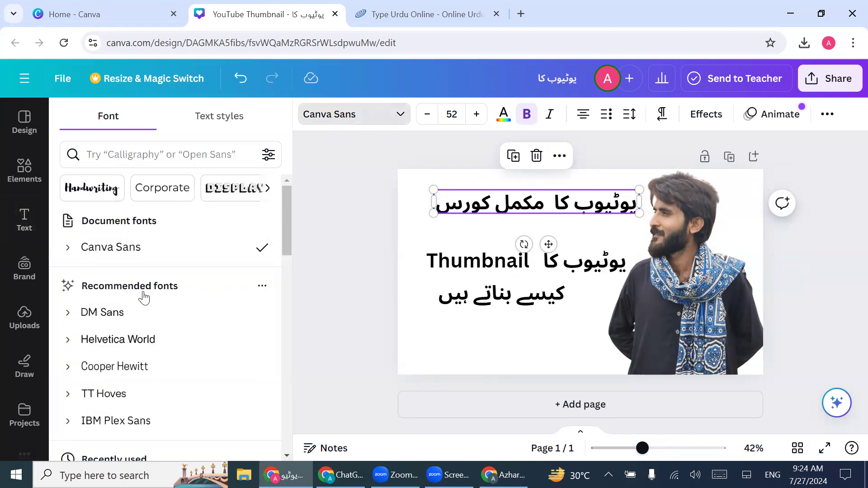
scroll(242, 252, "down", 1)
scroll(242, 252, "down", 2)
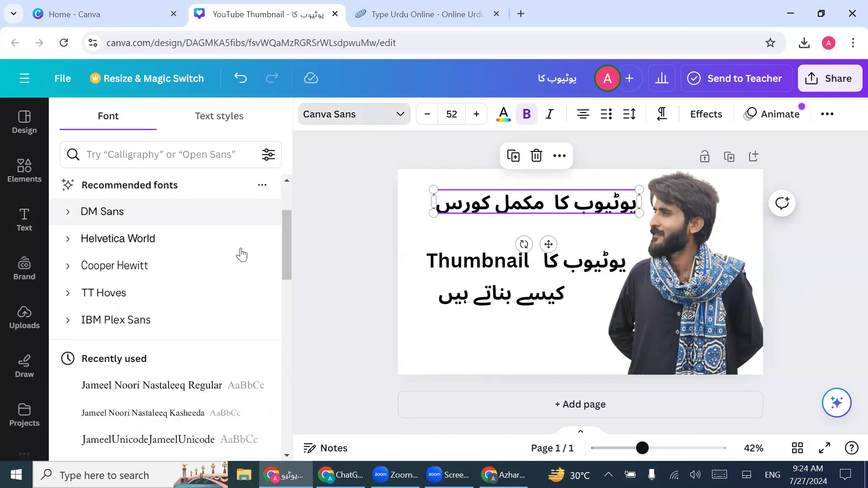
left_click(193, 376)
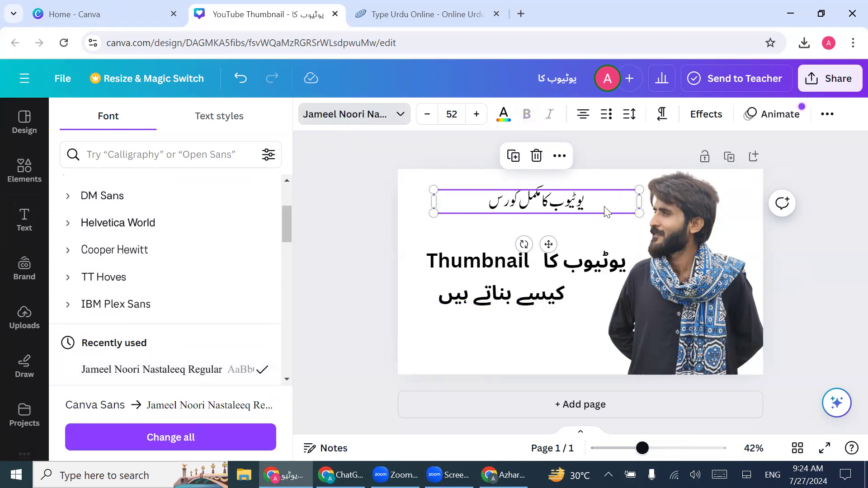
left_click_drag(639, 199, 549, 206)
scroll(193, 296, "down", 2)
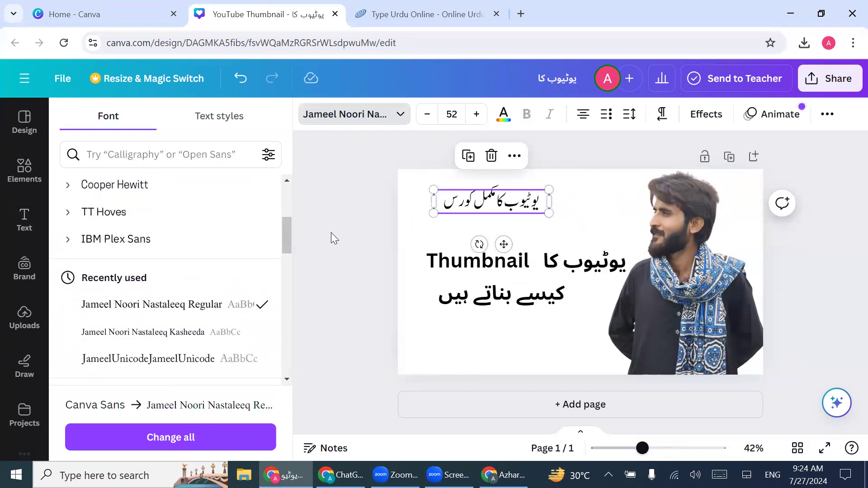
Enlarge the top Urdu heading to font size 112 so it fills the width between the page's left margin and the man's head.
left_click(475, 199)
left_click_drag(475, 199, 420, 206)
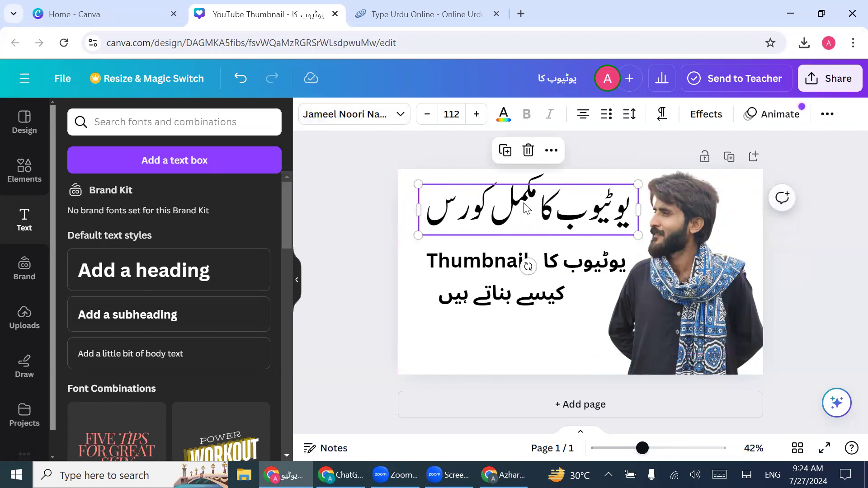
left_click(367, 197)
left_click(514, 195)
left_click_drag(513, 190, 511, 190)
Add a heading reading "#1", narrow its box to the text and place it in the page's upper-right corner.
left_click(160, 268)
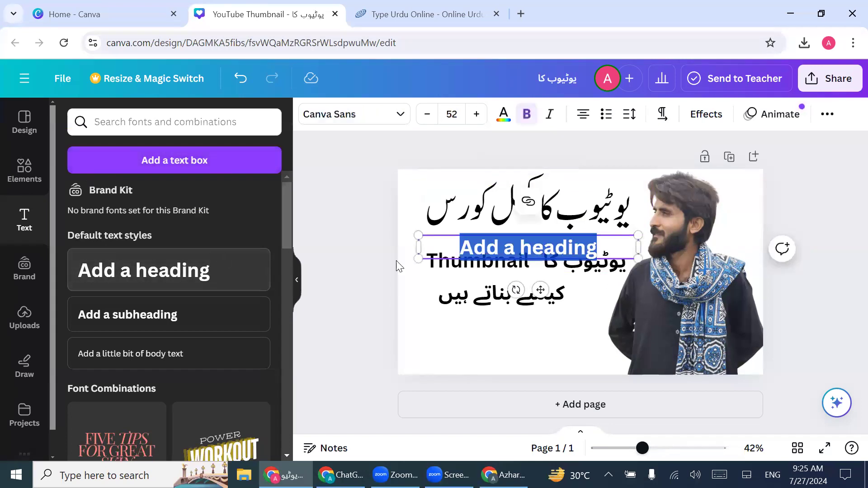
key("BackSpace")
type("#1")
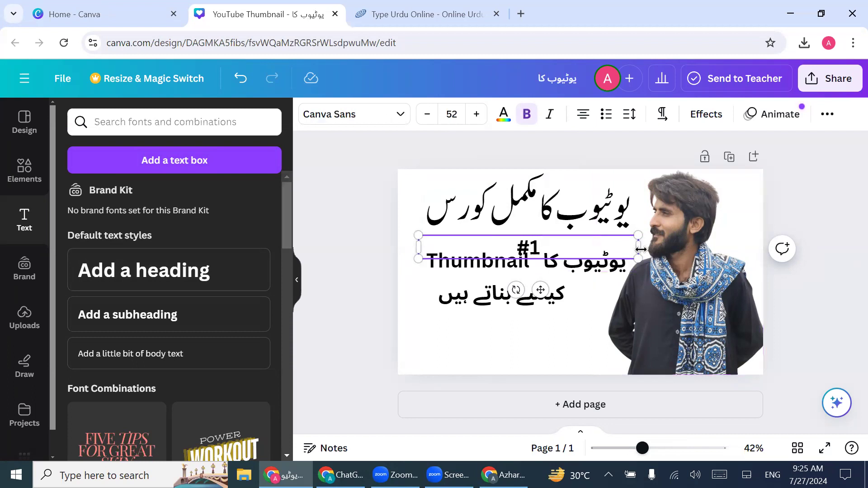
left_click_drag(638, 247, 458, 247)
left_click_drag(452, 292, 751, 240)
left_click_drag(758, 197, 754, 198)
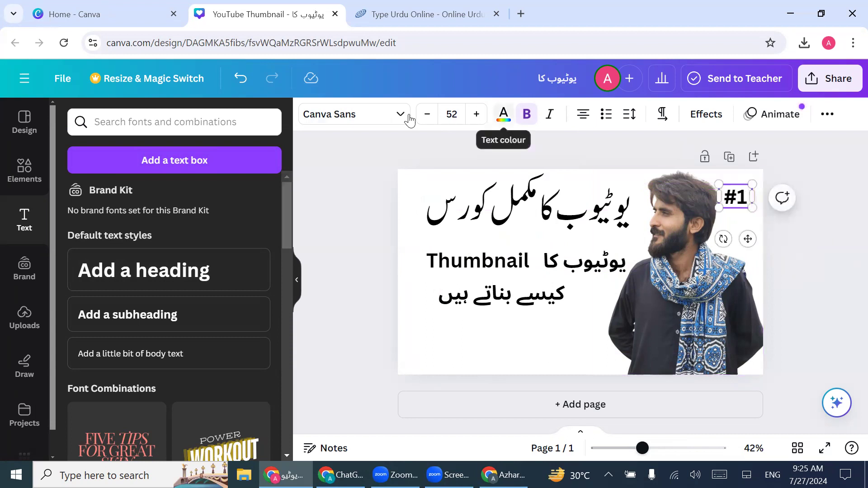
Try BombayBlackUnicode on the "#1" heading, finishing with the Anton font.
left_click(401, 115)
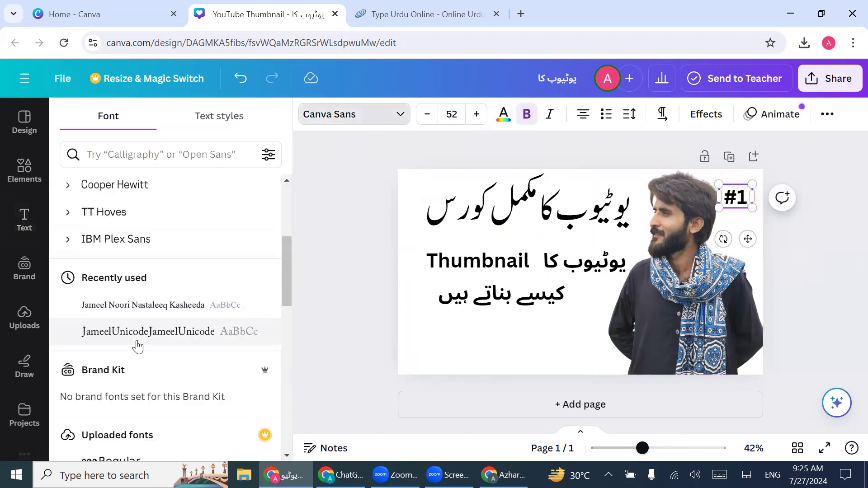
scroll(138, 347, "down", 6)
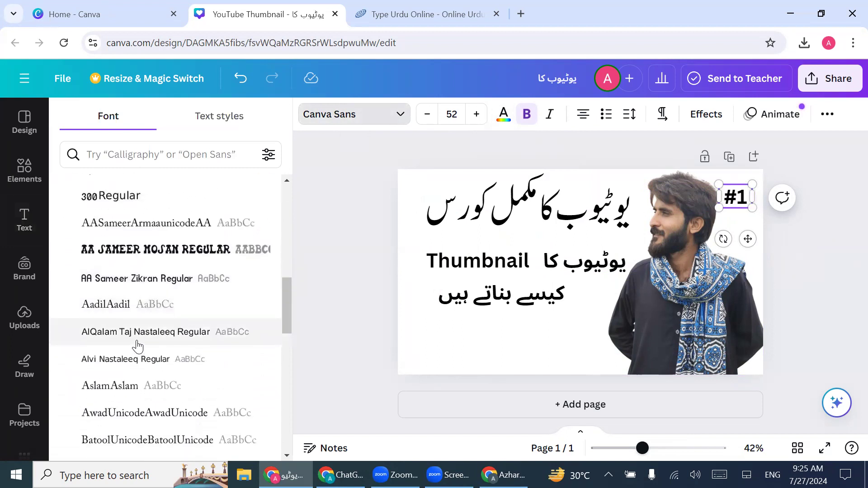
scroll(190, 221, "down", 2)
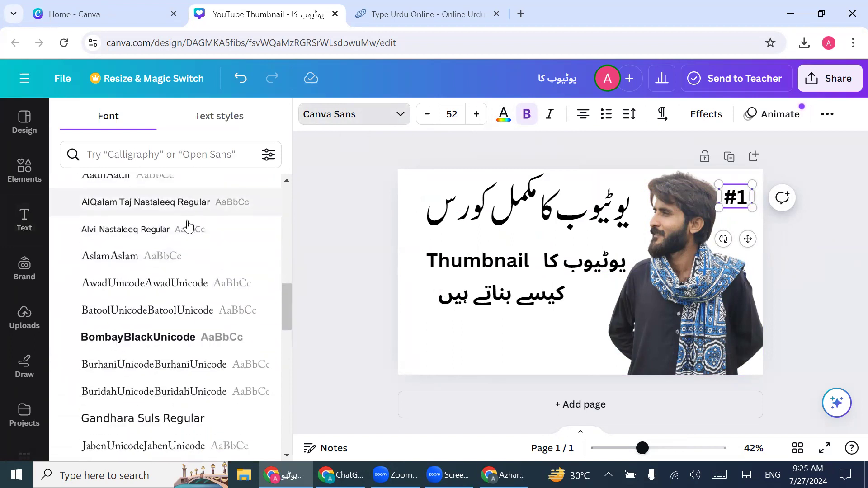
left_click(133, 347)
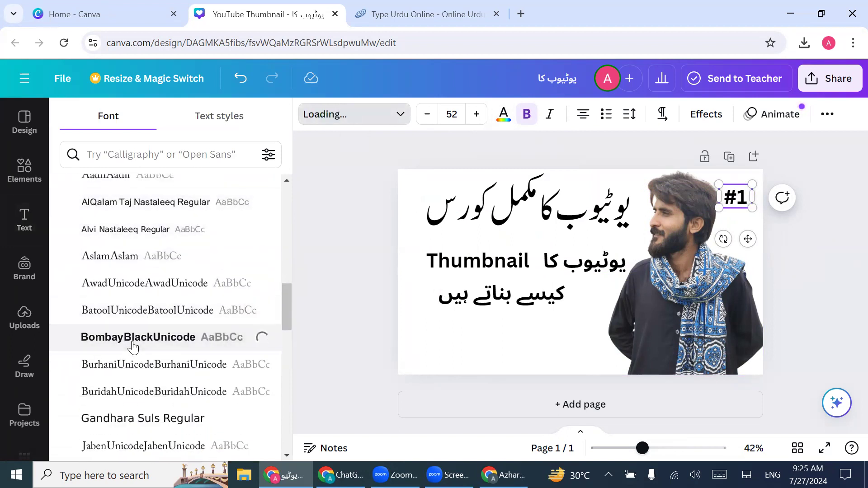
scroll(133, 347, "down", 10)
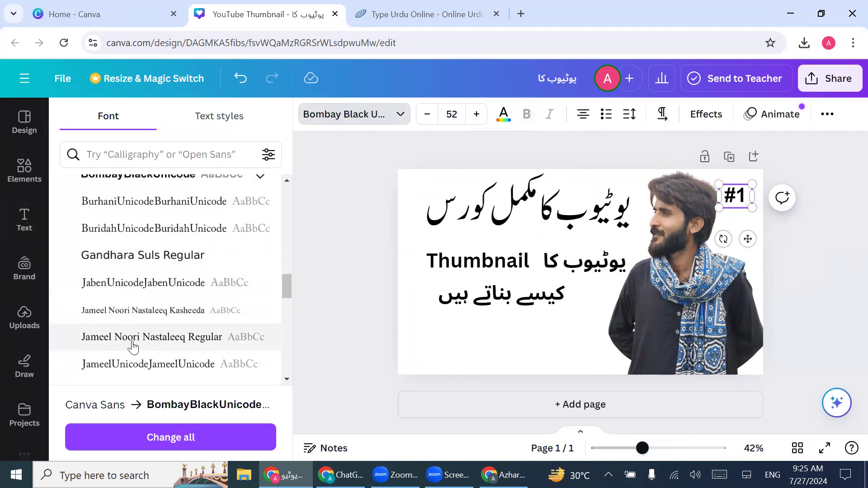
scroll(161, 282, "down", 2)
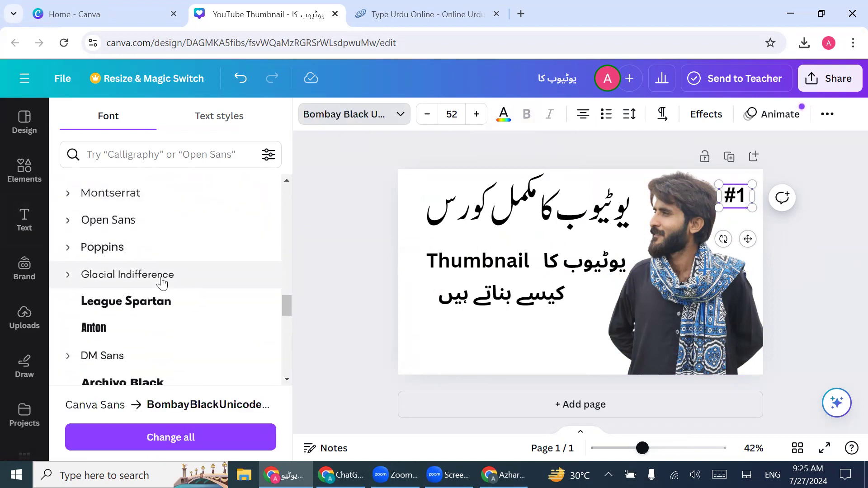
left_click(109, 337)
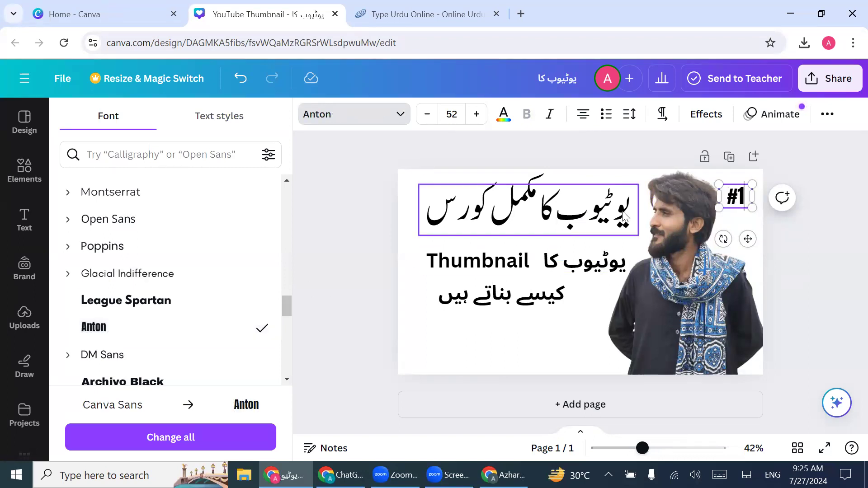
Enlarge the "#1" heading to font size 88.3 and shift it slightly right, clear of the man's head.
left_click_drag(717, 195, 714, 225)
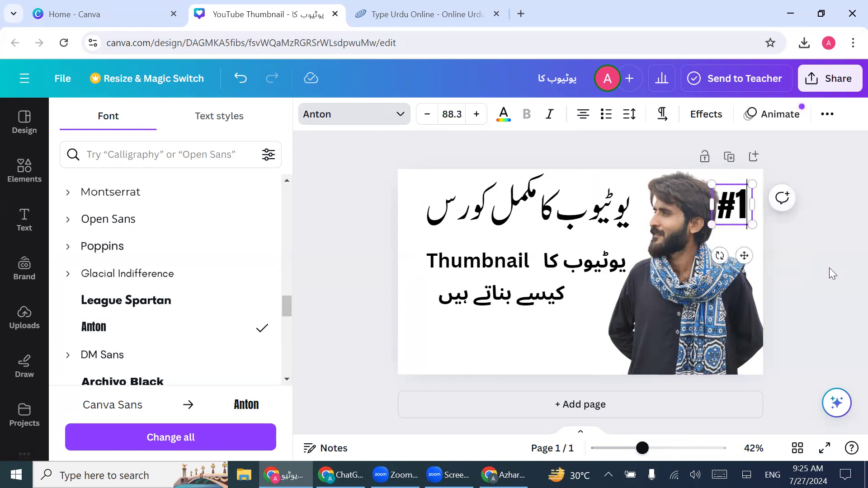
key("Escape")
left_click(822, 292)
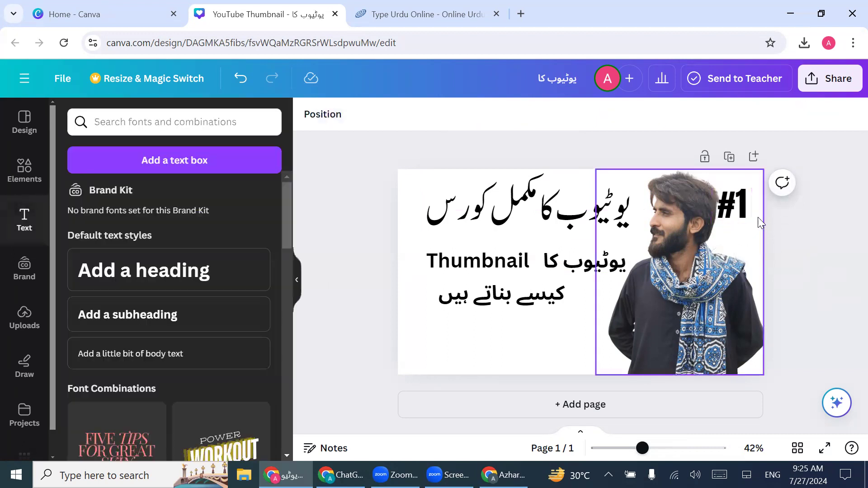
left_click_drag(734, 205, 740, 205)
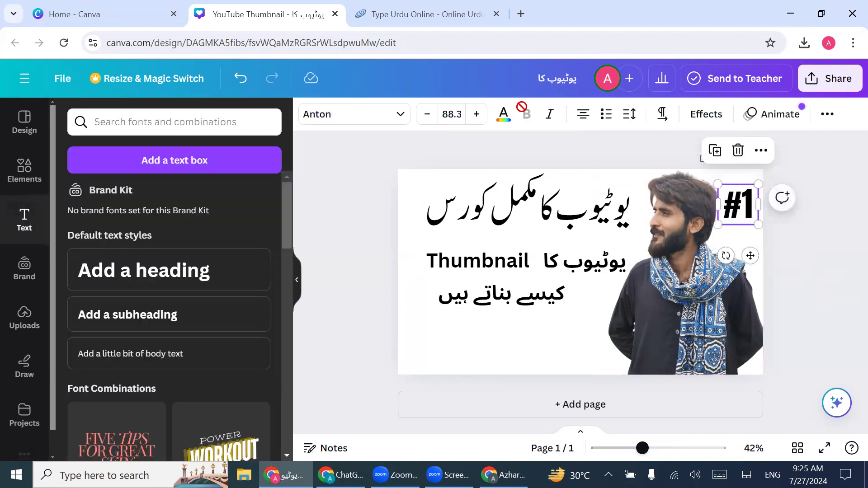
Colour the "#1" heading in the page's upper-right corner solid red.
left_click(504, 116)
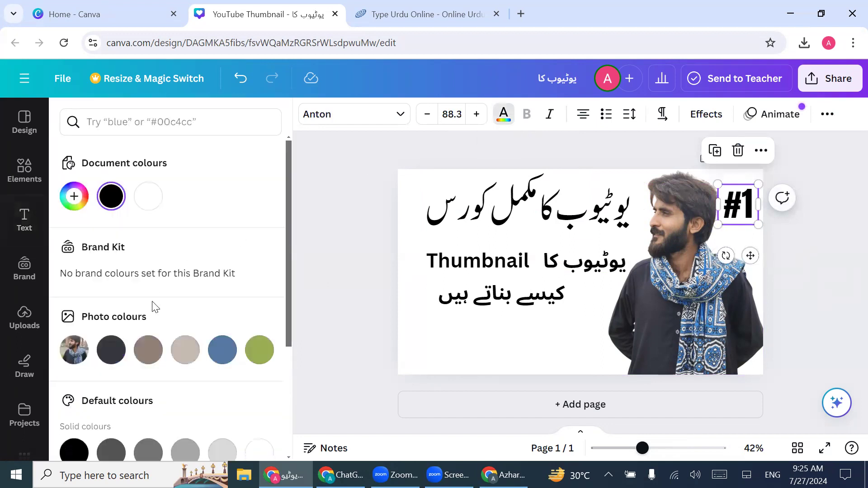
scroll(155, 308, "down", 4)
left_click(72, 316)
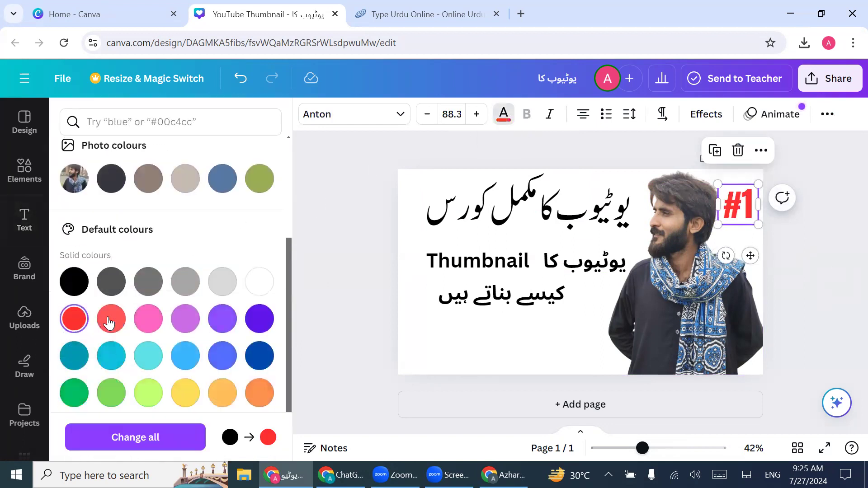
key("Escape")
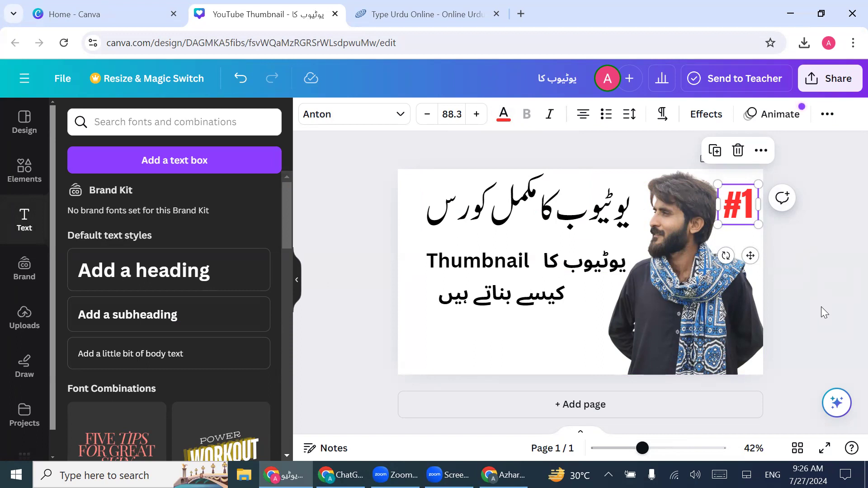
left_click(806, 317)
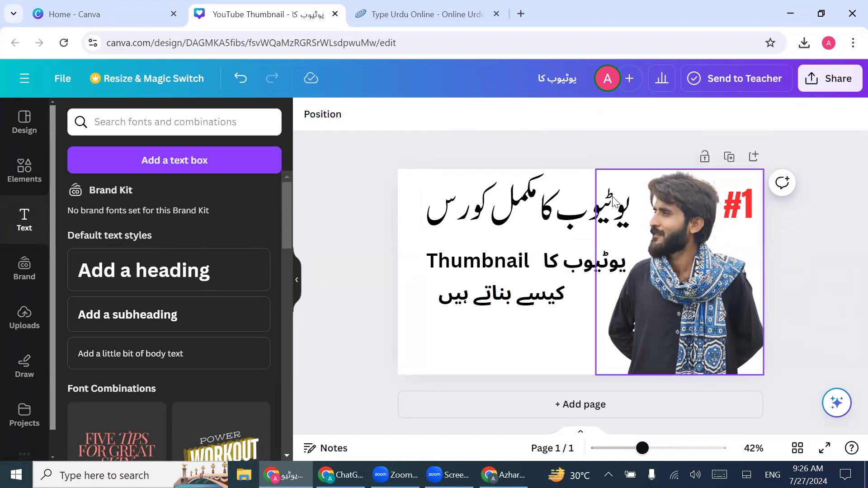
Set the "یوٹیوب کا" heading to Jameel Noori Nastaleeq Regular and narrow its box to fit the text.
left_click(513, 207)
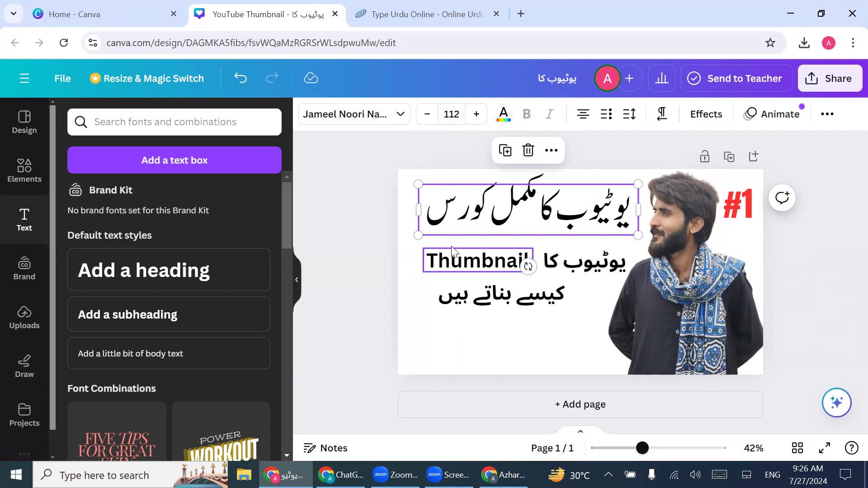
left_click(588, 267)
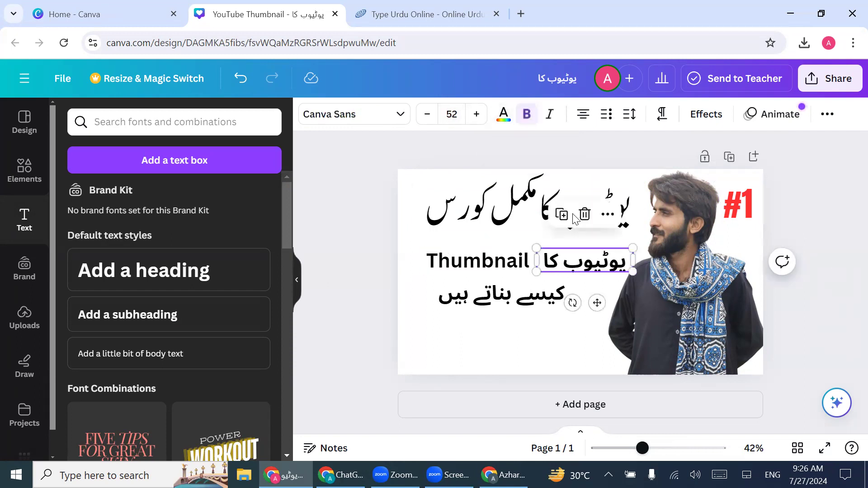
left_click(401, 114)
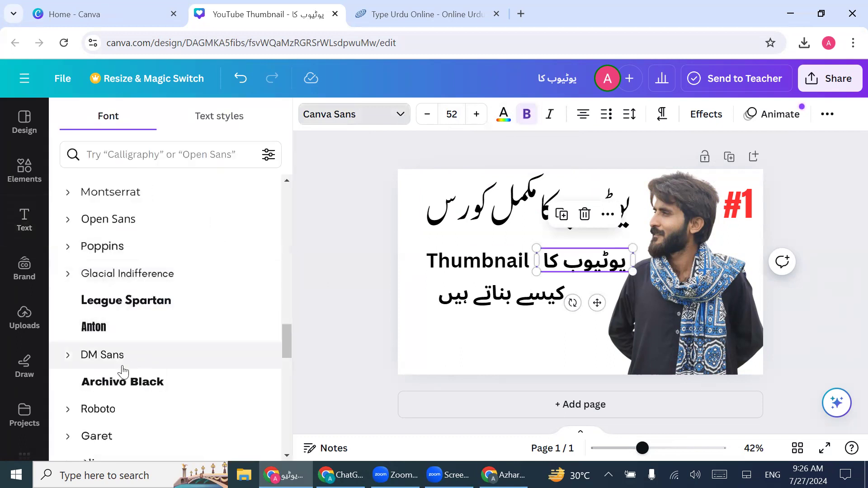
scroll(123, 372, "up", 10)
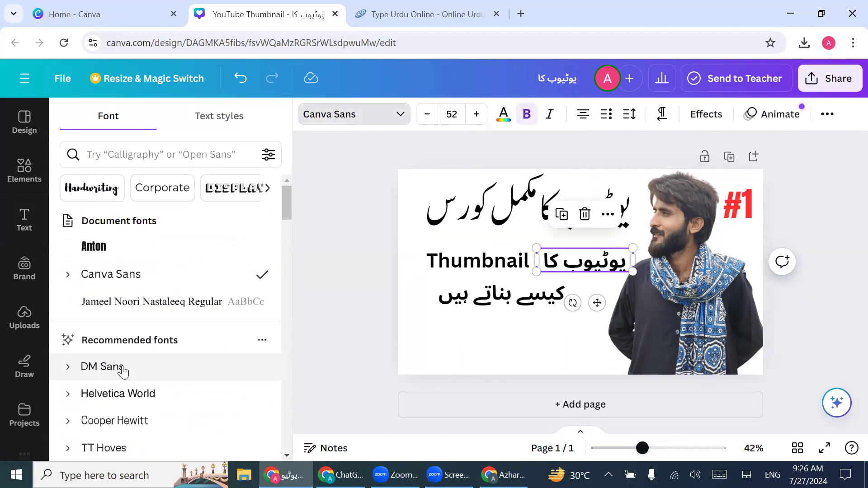
left_click(170, 312)
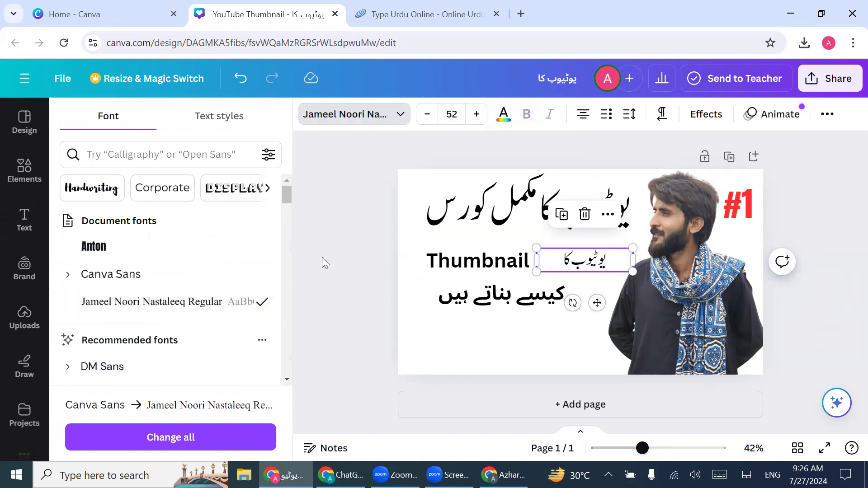
left_click_drag(537, 262, 581, 260)
Set the "کیسے بناتے ہیں" heading to Jameel Noori Nastaleeq Regular and narrow its box to fit the text.
left_click(528, 293)
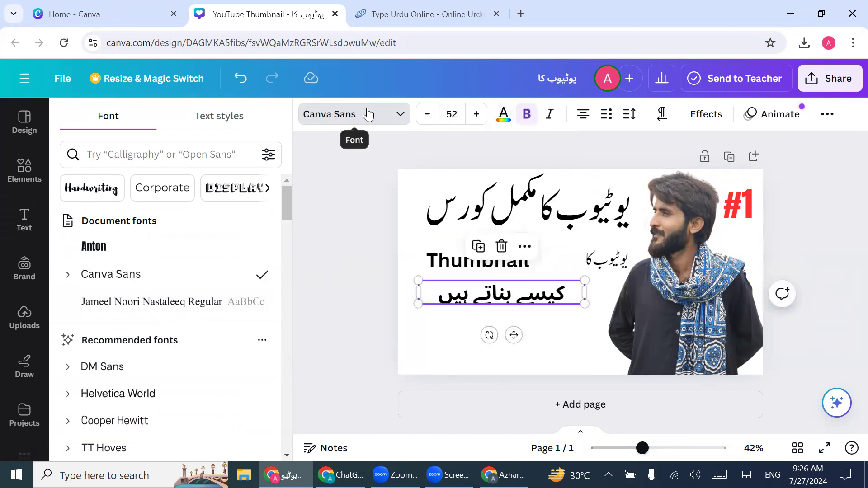
left_click(344, 118)
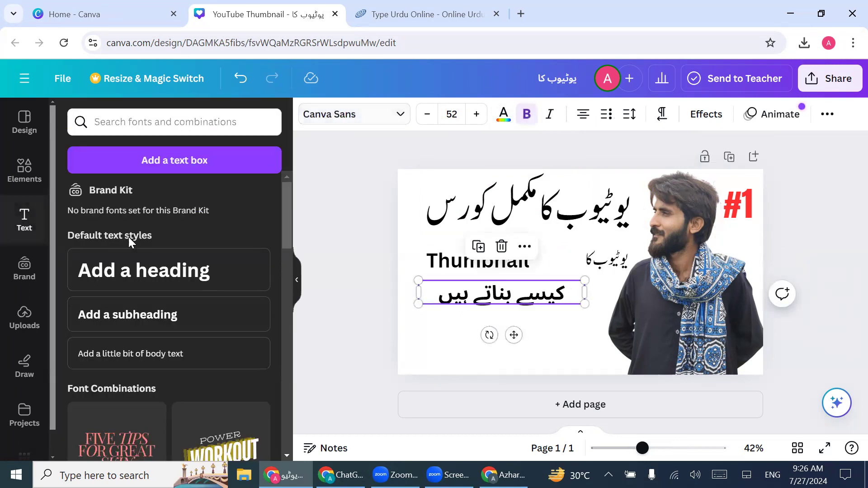
left_click(384, 117)
left_click(144, 302)
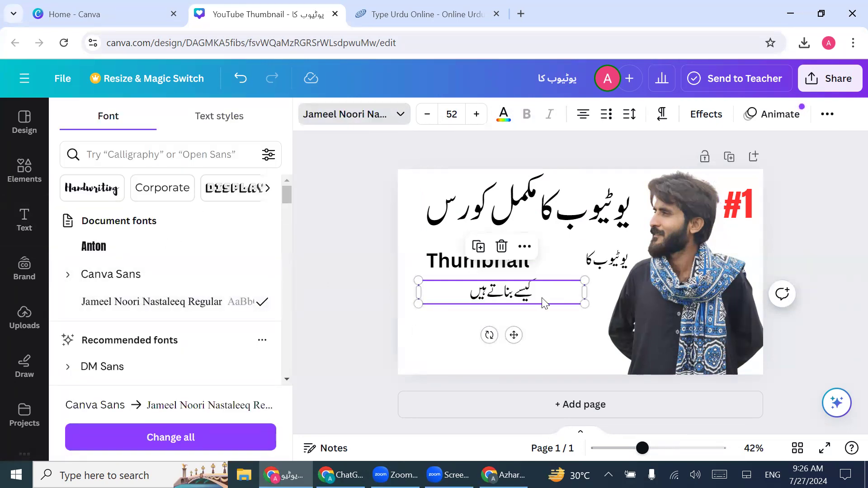
left_click_drag(585, 292, 496, 301)
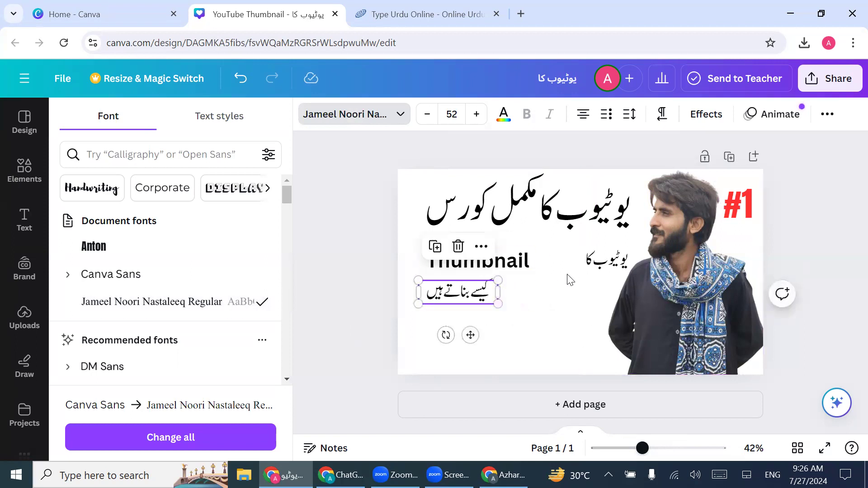
left_click(571, 280)
Line up "Thumbnail" and "کیسے بناتے ہیں" in one row to the left of "یوٹیوب کا", below the top heading.
left_click_drag(506, 261, 549, 262)
left_click_drag(460, 290, 441, 266)
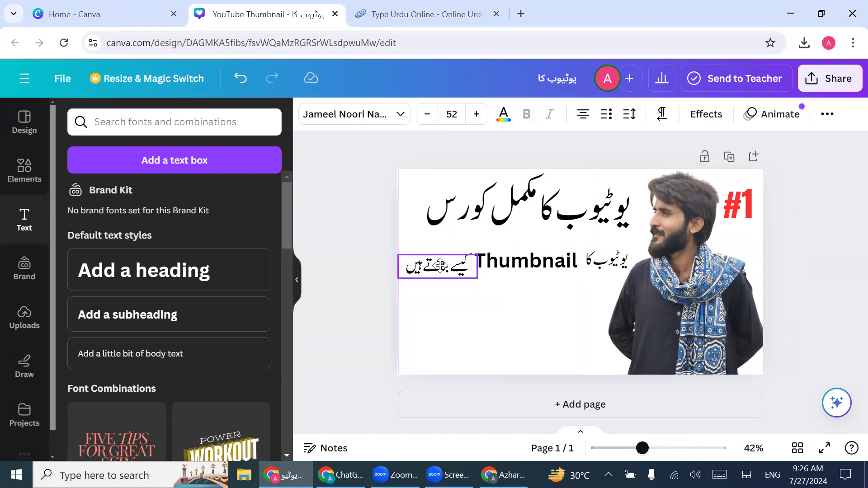
left_click_drag(441, 264, 440, 265)
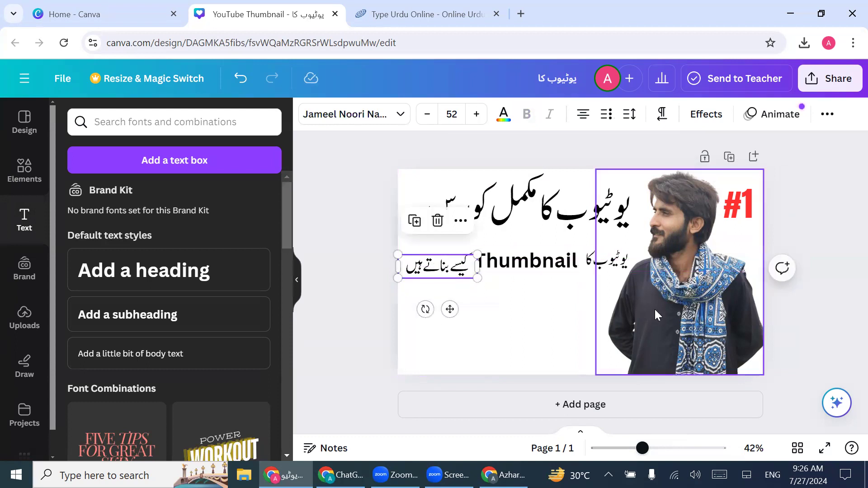
left_click(353, 231)
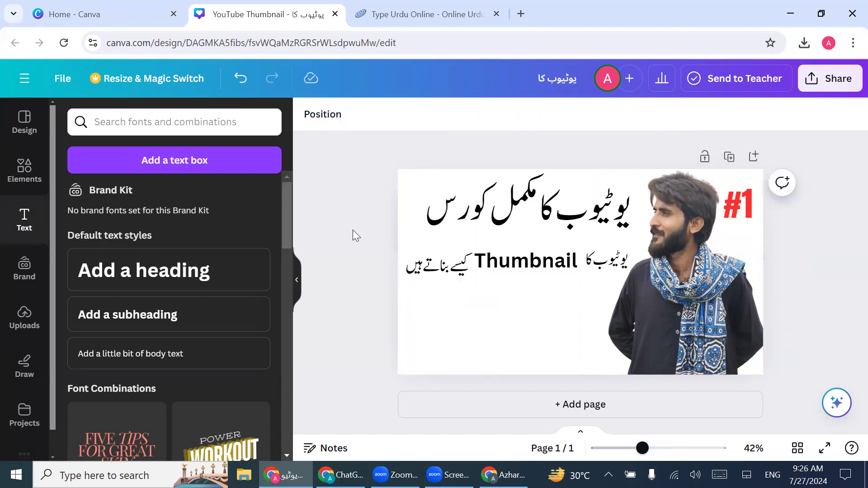
left_click_drag(441, 261, 439, 259)
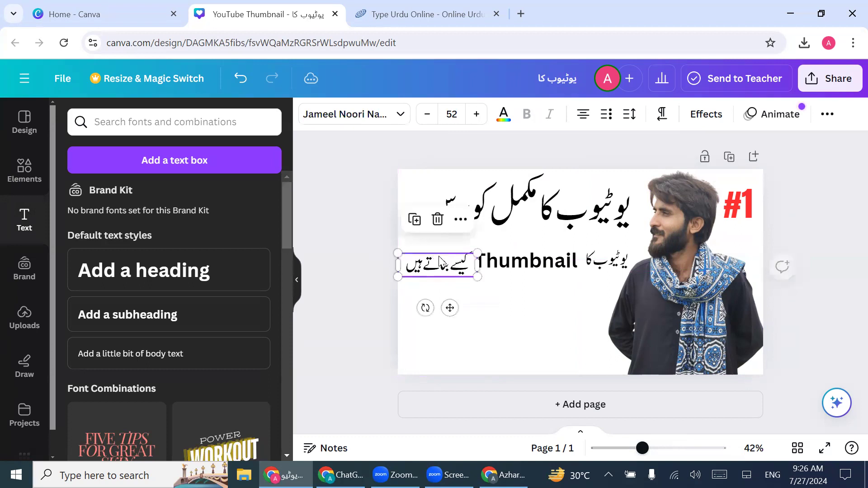
left_click(327, 260)
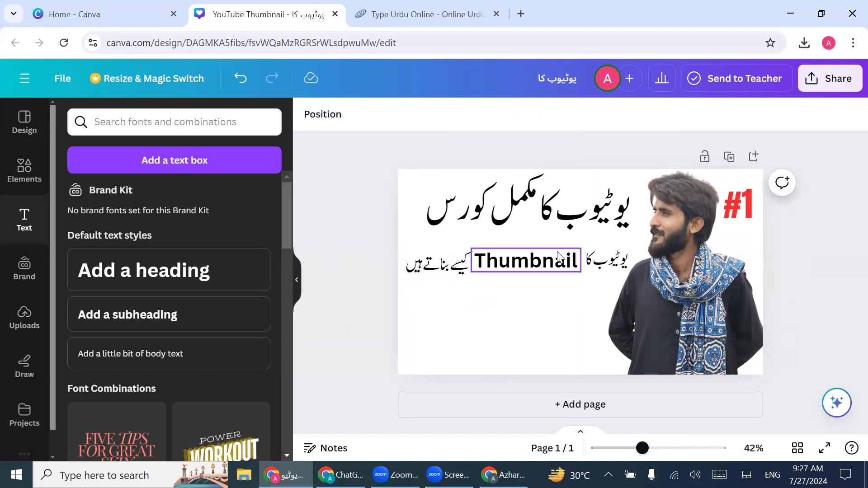
Try red on the "Thumbnail" heading, finishing with a custom violet-blue.
left_click(526, 261)
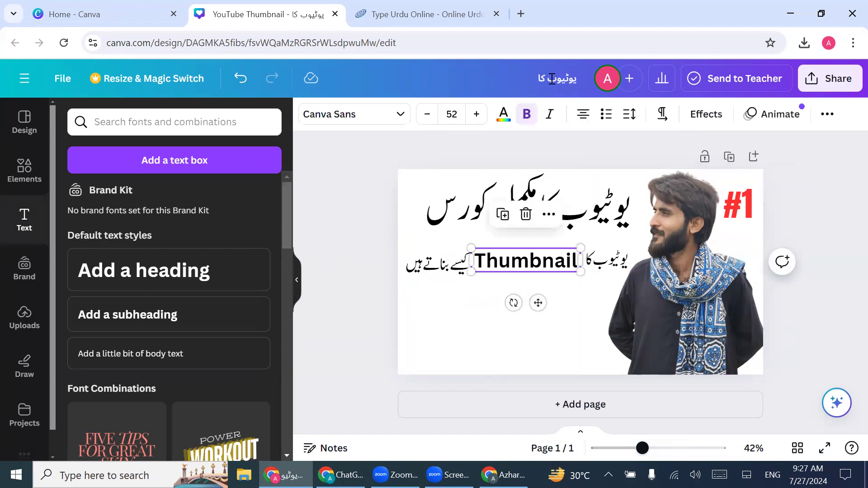
left_click(502, 114)
left_click(148, 197)
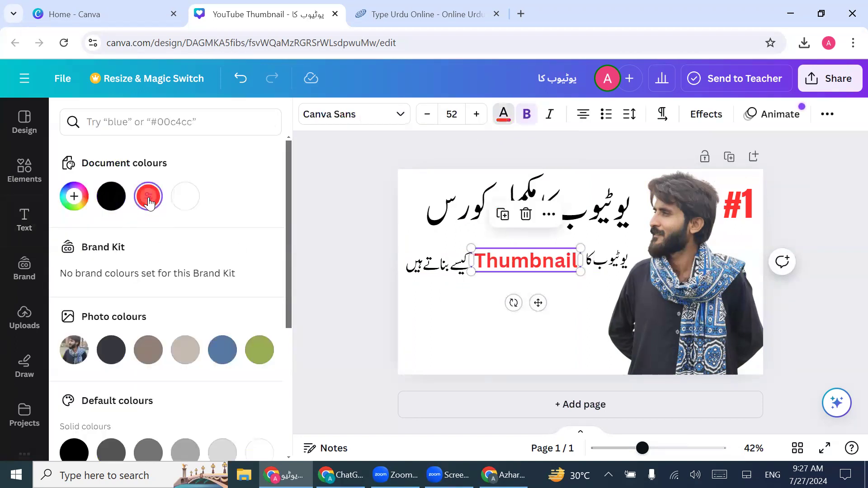
left_click(82, 202)
left_click_drag(75, 312, 188, 316)
mouse_move(190, 317)
left_mouse_down()
mouse_move(209, 317)
mouse_move(185, 322)
mouse_move(196, 317)
left_mouse_up()
left_click(318, 263)
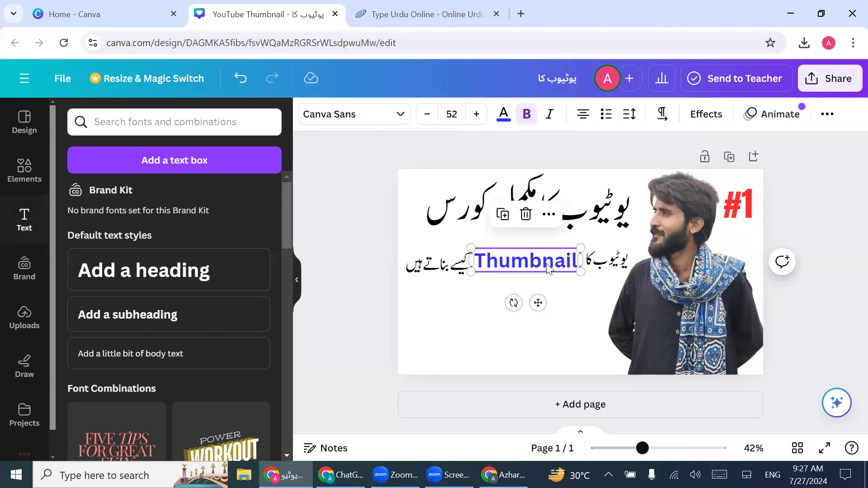
Try red on the "کیسے بناتے ہیں" heading, finishing with a custom dark green.
left_click(604, 263)
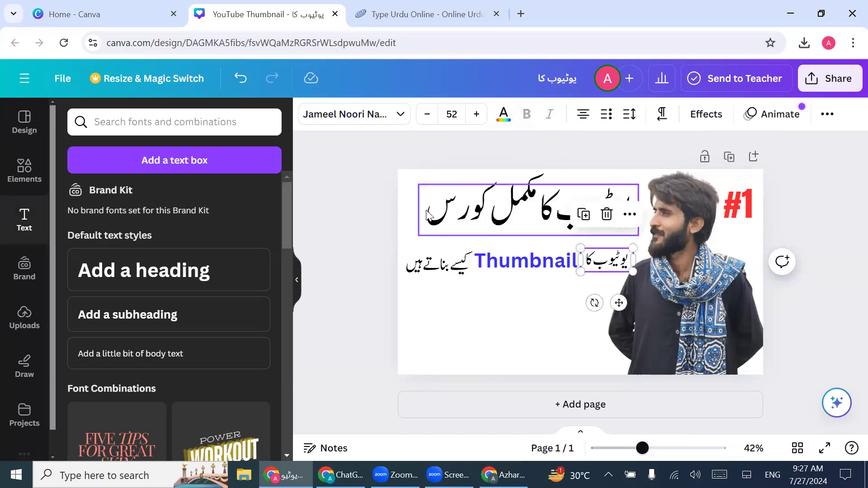
left_click(436, 270)
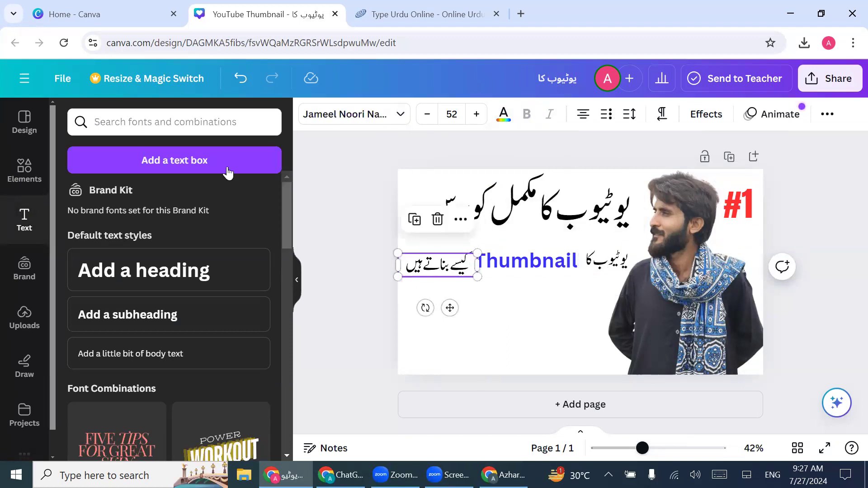
left_click(502, 121)
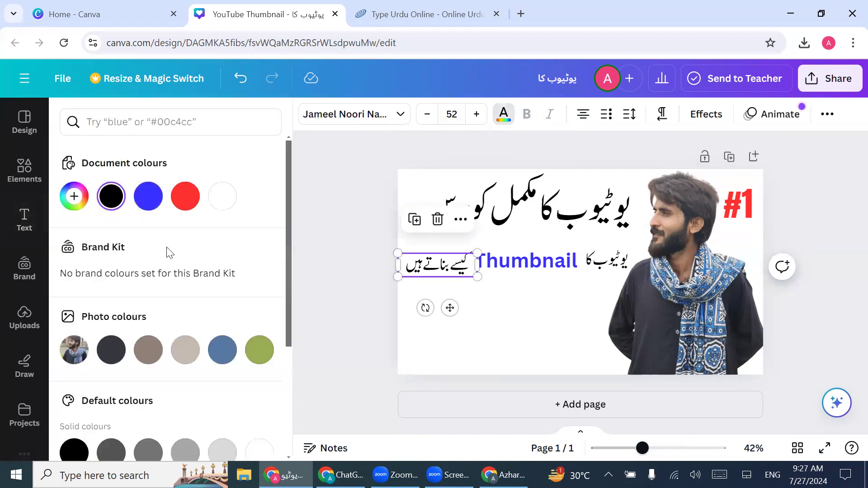
scroll(241, 229, "down", 4)
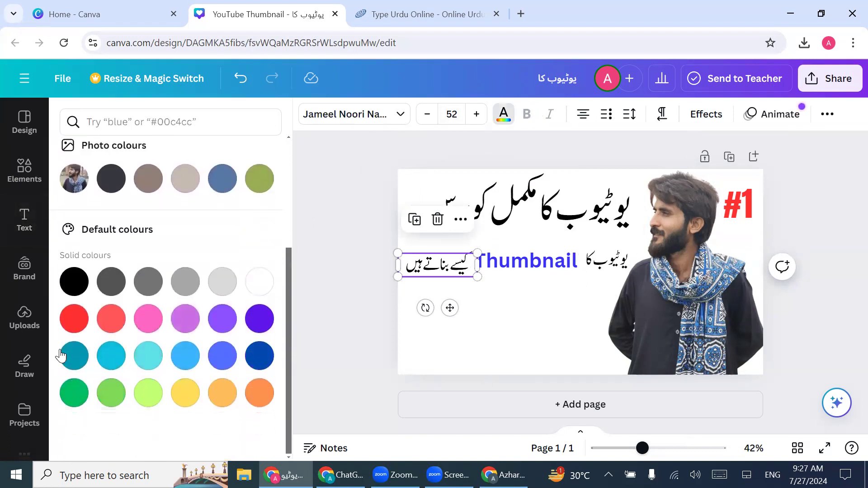
left_click(74, 319)
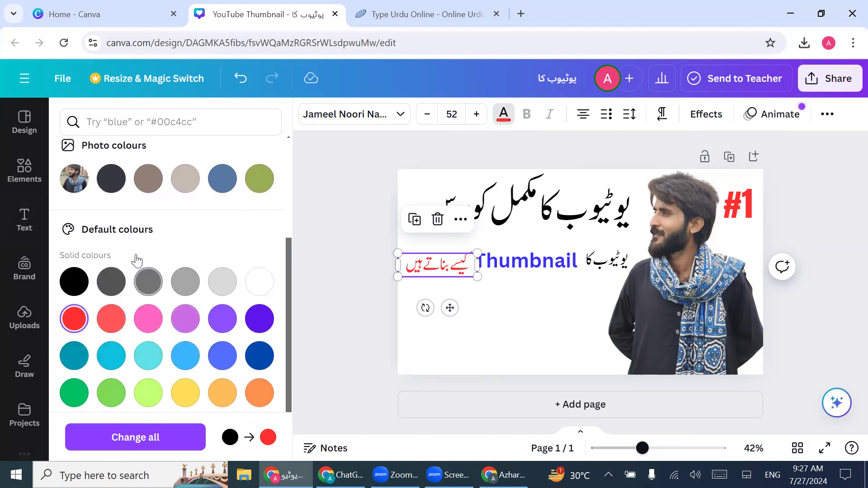
scroll(137, 214, "up", 4)
left_click(79, 204)
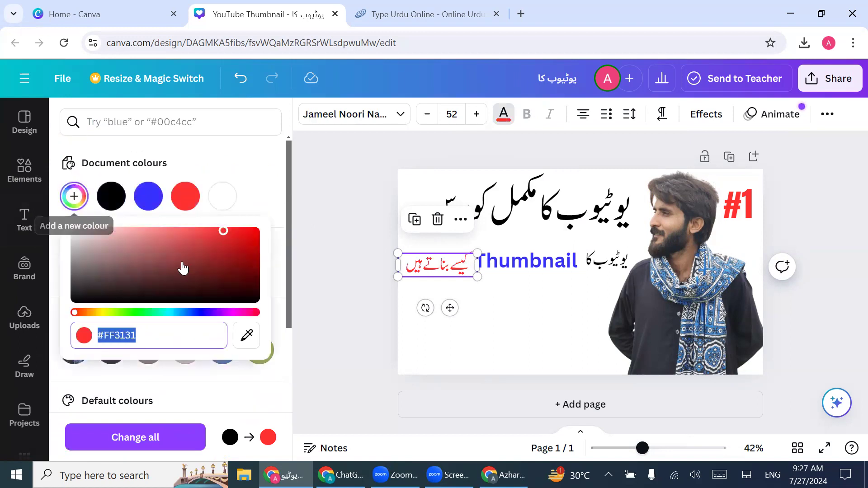
left_click_drag(89, 310, 136, 312)
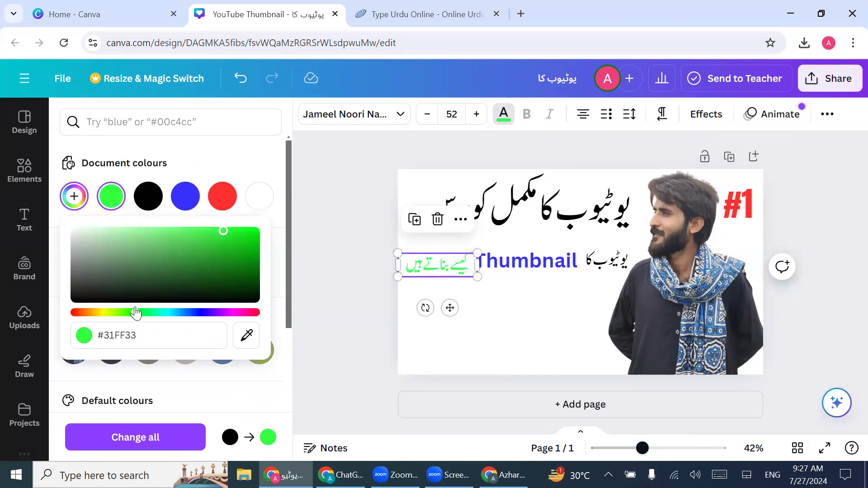
left_click(223, 231)
left_click_drag(224, 231, 270, 264)
left_click(354, 252)
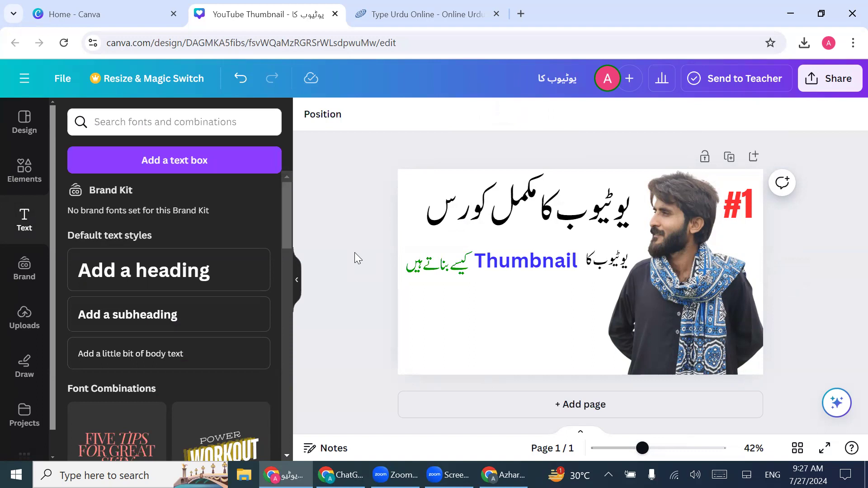
Stack the three lower headings in separate rows, enlarging "یوٹیوب کا" to font size 173 and placing it directly under the top heading.
left_click_drag(446, 263, 518, 342)
left_click_drag(539, 267, 534, 308)
left_click(586, 248)
left_click_drag(585, 248, 525, 240)
left_click_drag(485, 271, 392, 300)
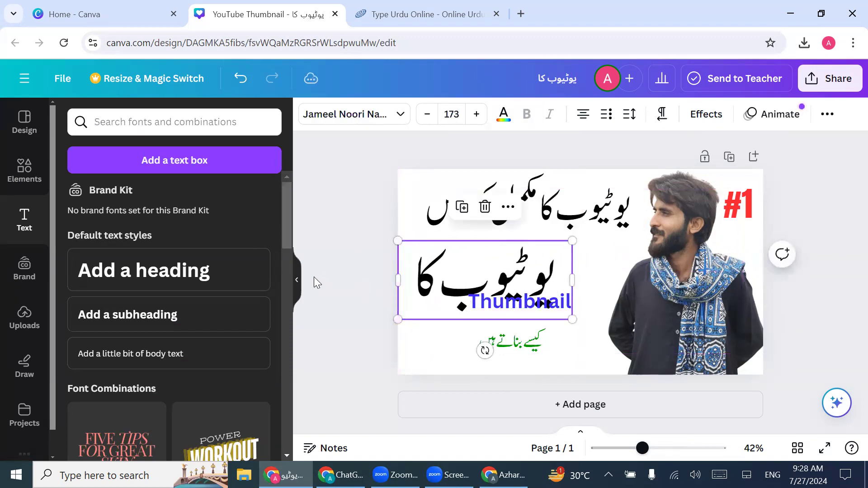
left_click_drag(489, 267, 524, 248)
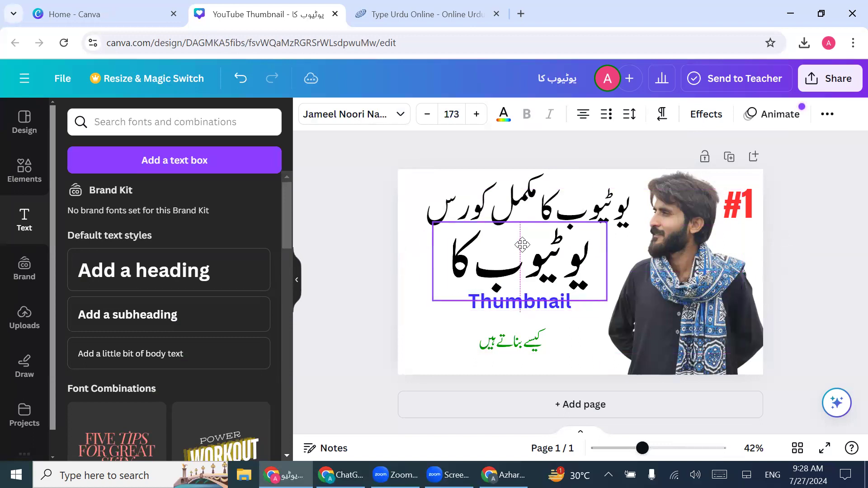
left_click(376, 336)
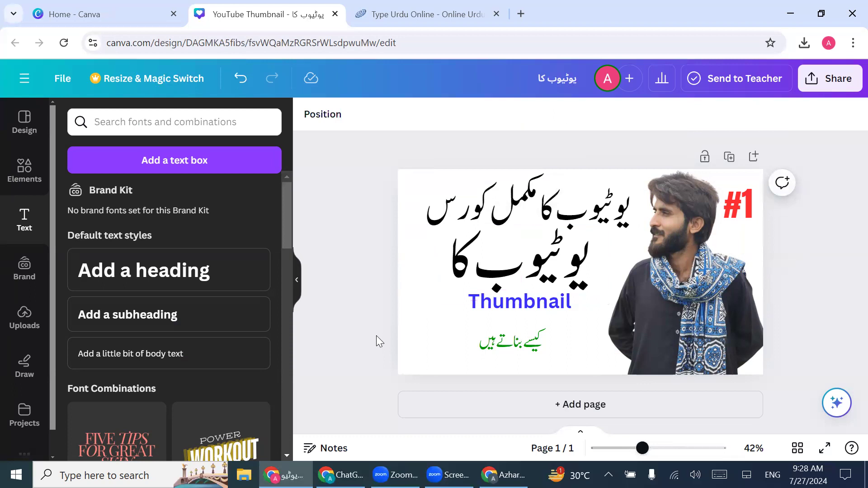
Enlarge the "Thumbnail" heading to font size 78.9 and place it beneath "یوٹیوب کا".
left_click(521, 301)
left_click_drag(465, 312, 409, 326)
left_click(344, 309)
left_click_drag(512, 309, 531, 309)
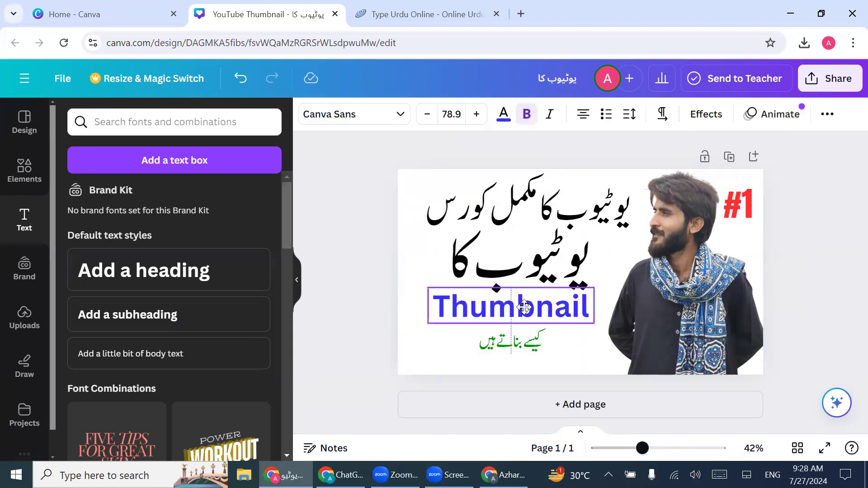
Enlarge the green Urdu heading to font size 99.9 and place it beneath "Thumbnail" at the page's bottom edge.
left_click(523, 337)
left_click_drag(471, 353, 397, 375)
left_click(356, 363)
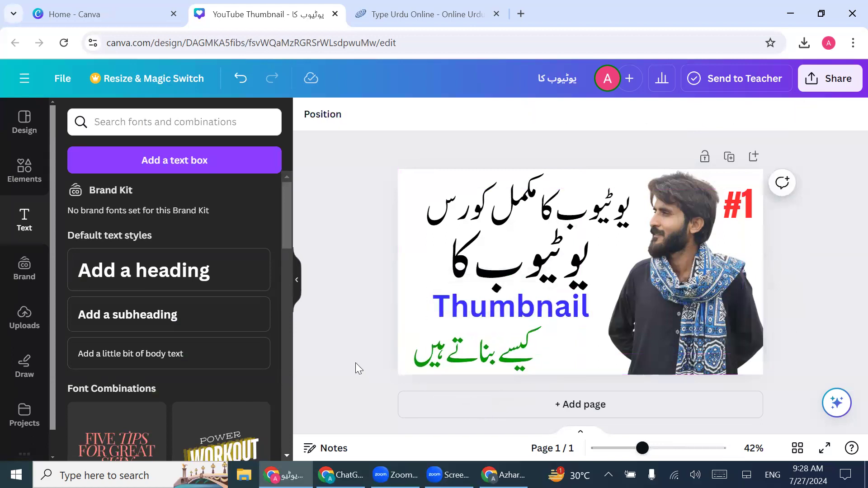
left_click_drag(466, 351, 503, 350)
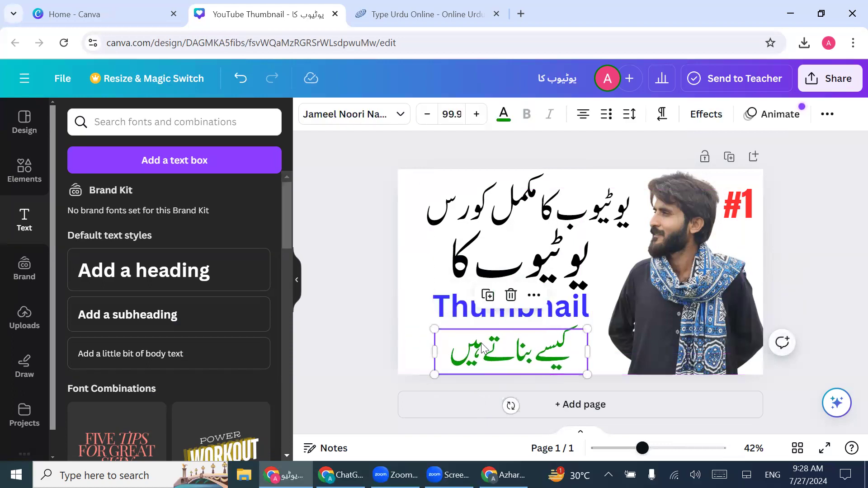
Nudge the black "یوٹیوب کا" heading slightly to the left and the "Thumbnail" heading slightly upward.
left_click(404, 320)
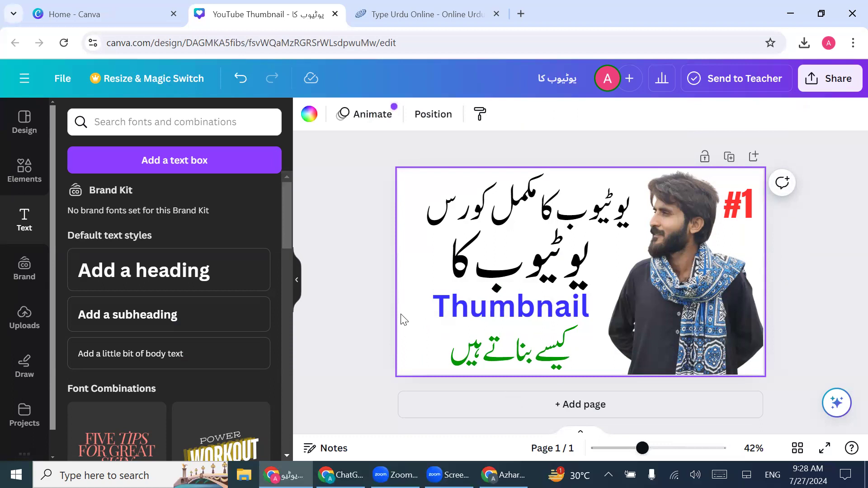
left_click_drag(511, 284, 503, 274)
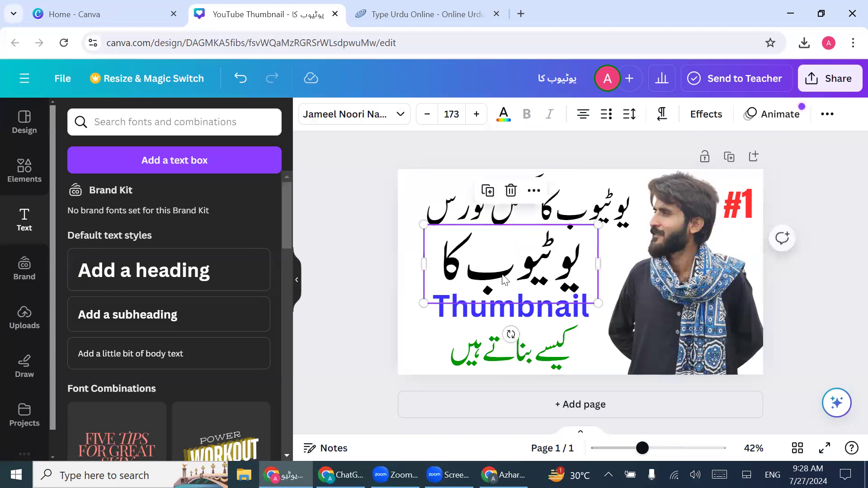
left_click(499, 307)
left_click_drag(499, 307, 505, 304)
Enlarge the green Urdu heading to font size 110 and shift it slightly upward to fit inside the page.
left_click(466, 355)
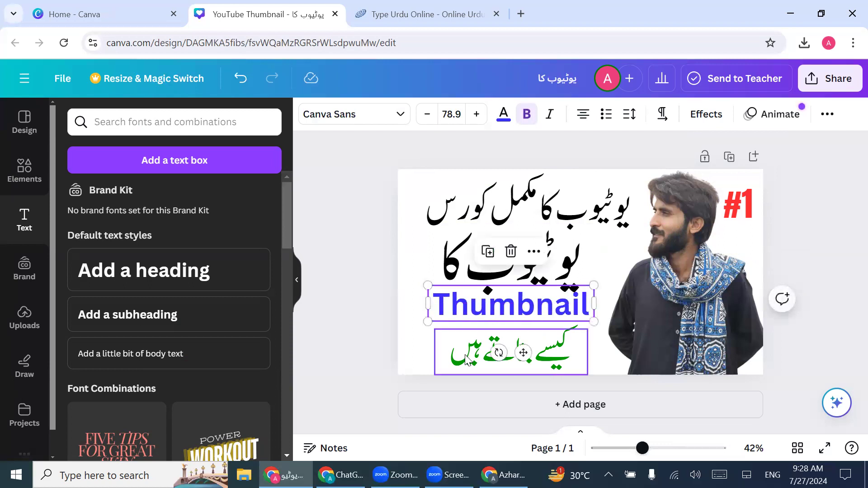
left_click_drag(434, 374, 418, 380)
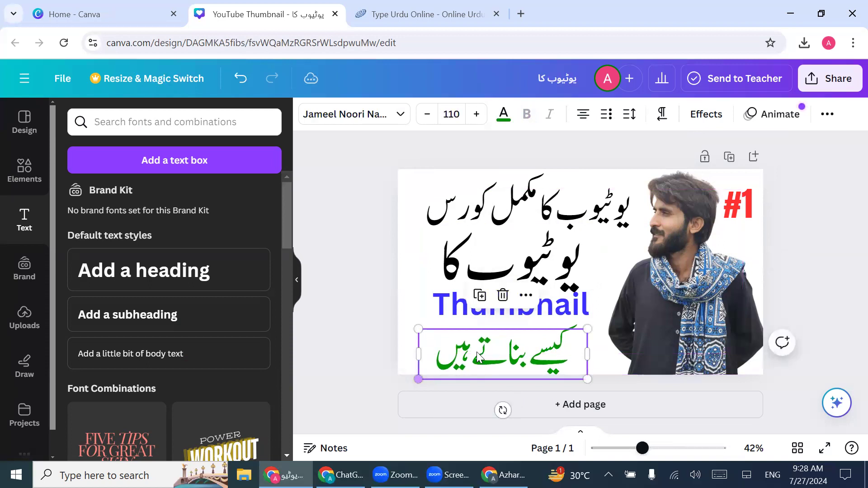
left_click(357, 359)
left_click_drag(494, 343, 495, 340)
left_click(385, 337)
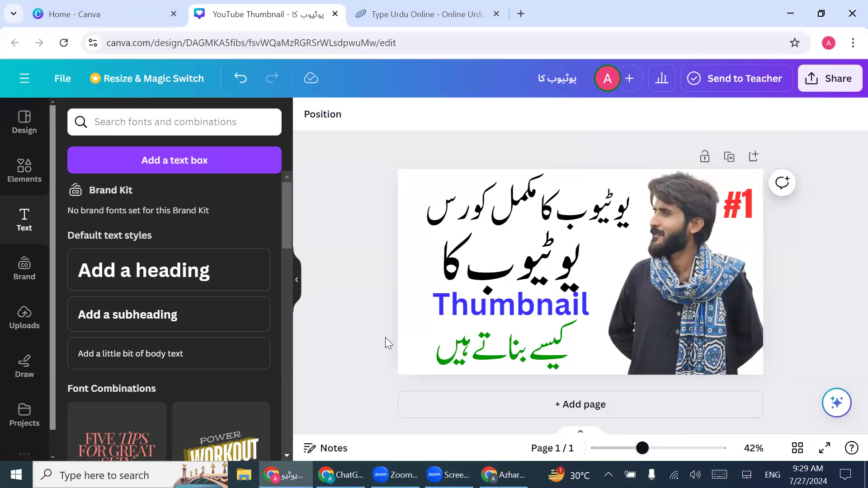
Try green #009702 on the top heading "یوٹیوب کا مکمل کورس", finishing with the red document colour.
left_click(520, 271)
left_click(569, 206)
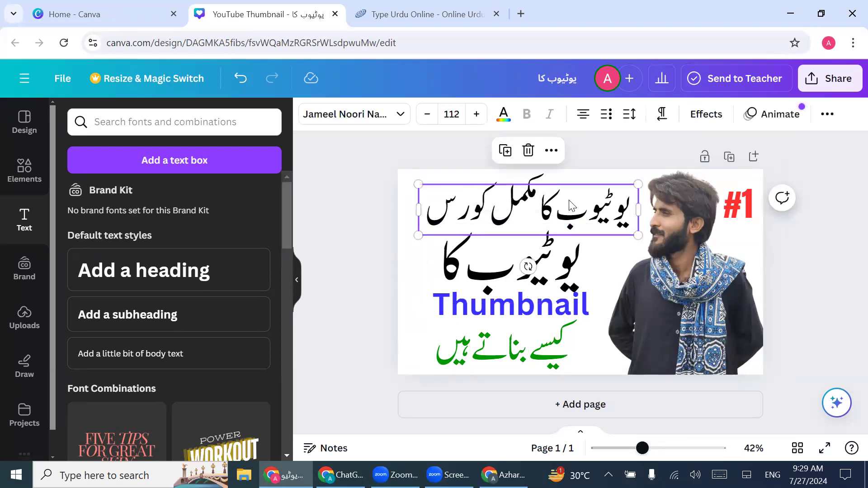
left_click(503, 114)
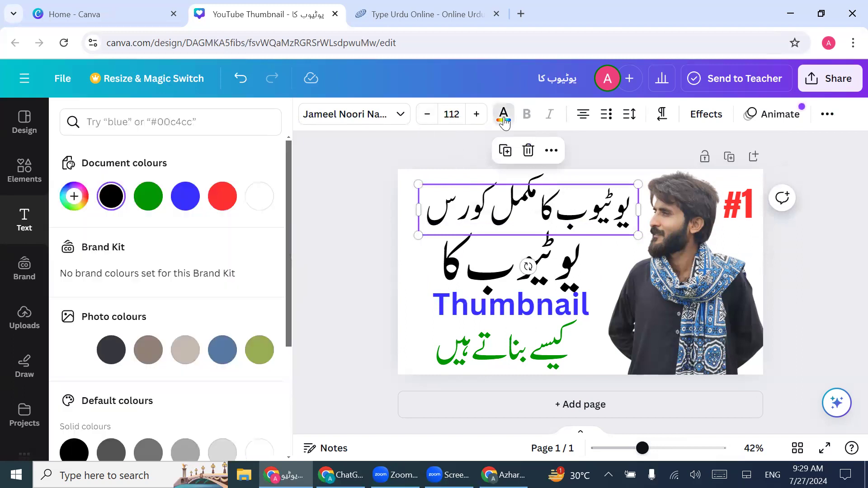
left_click(156, 198)
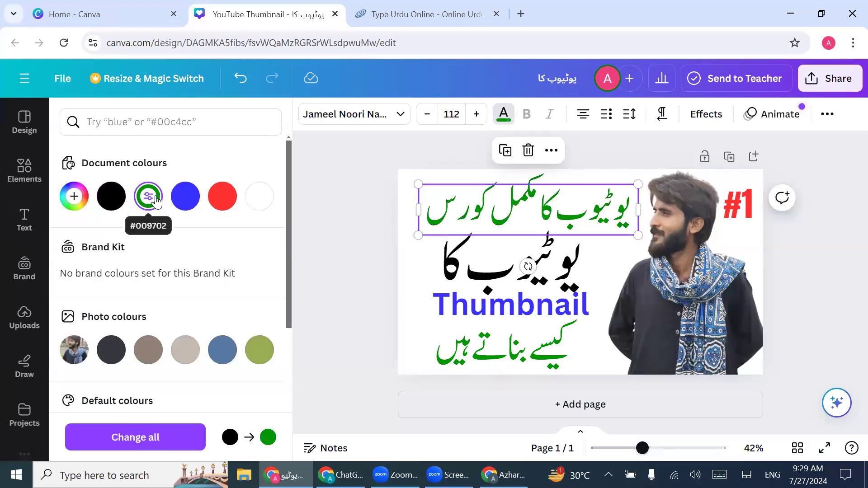
left_click(229, 194)
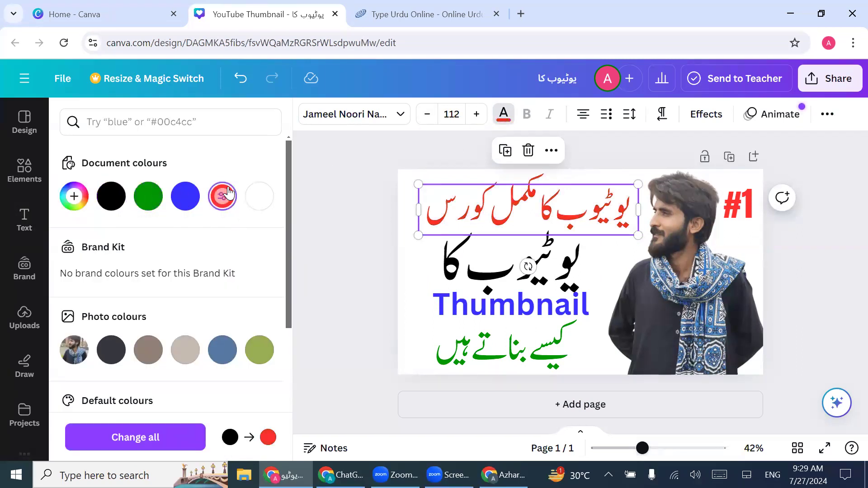
left_click(351, 217)
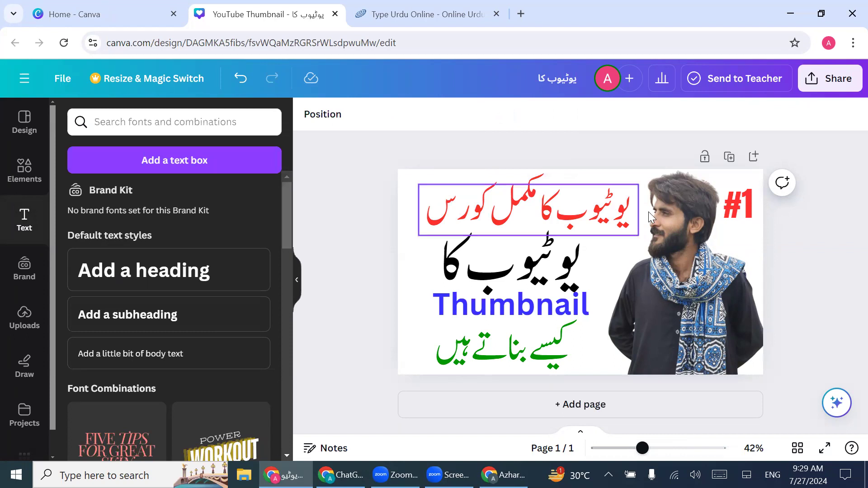
Try the Fresco, Belvedere, Flint and Luna filters on the portrait, finishing with Flint.
left_click(664, 244)
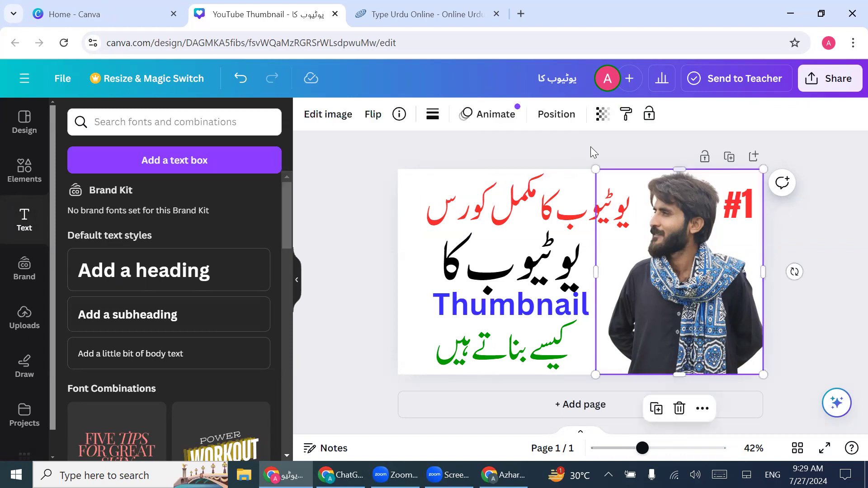
left_click(339, 116)
scroll(151, 241, "down", 5)
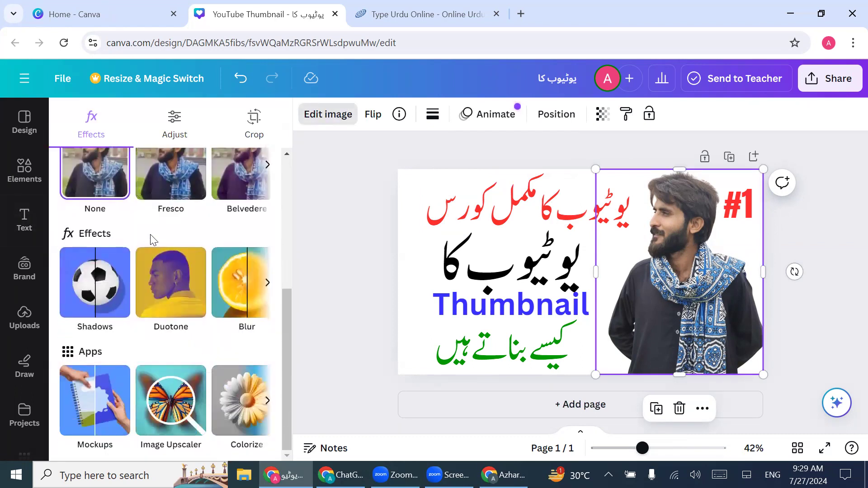
scroll(151, 241, "up", 3)
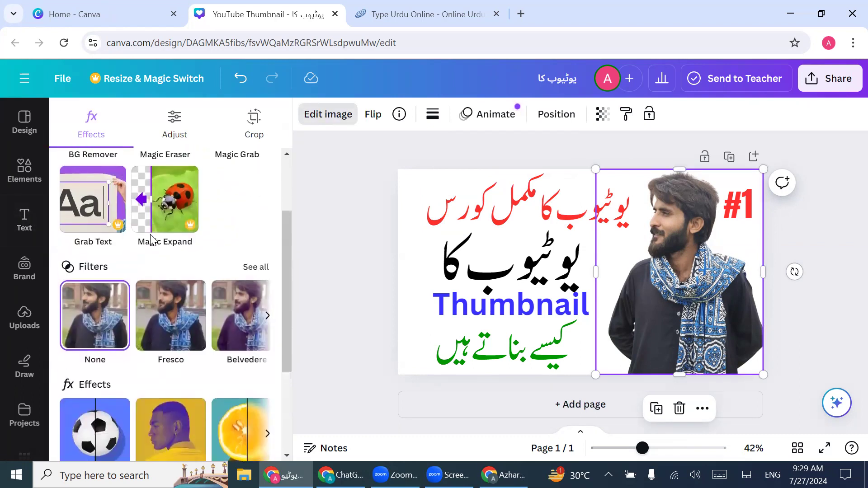
left_click(168, 311)
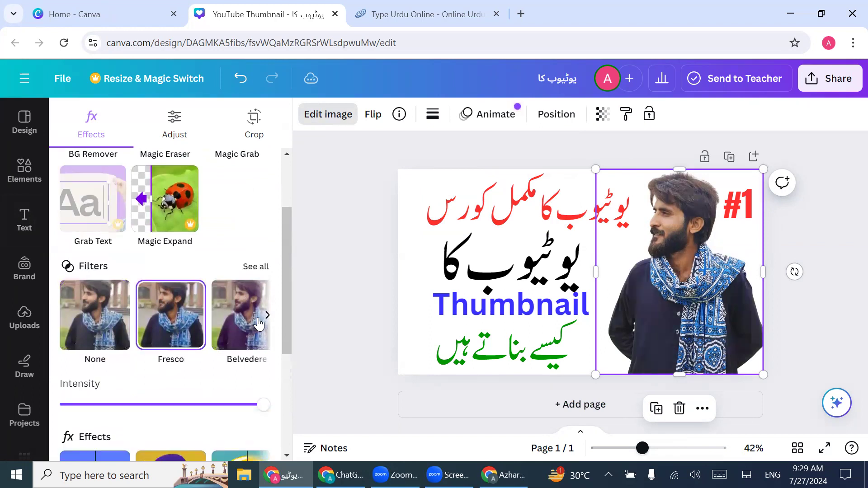
left_click(237, 309)
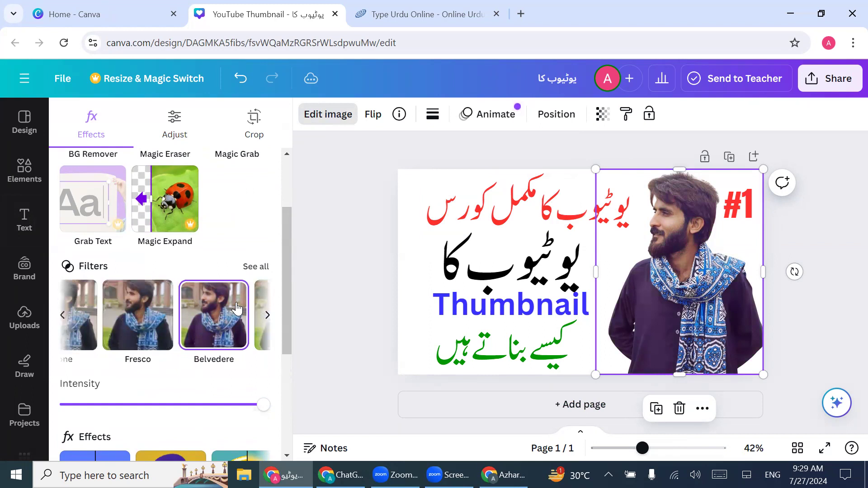
left_click(267, 316)
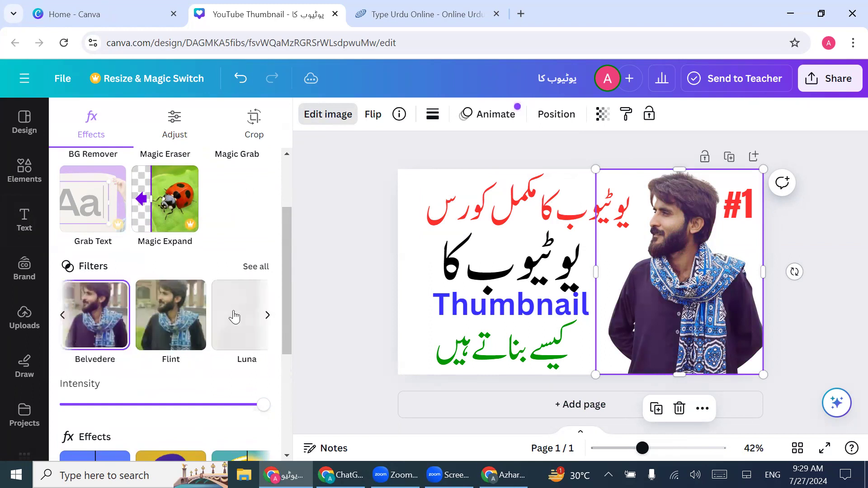
left_click(179, 322)
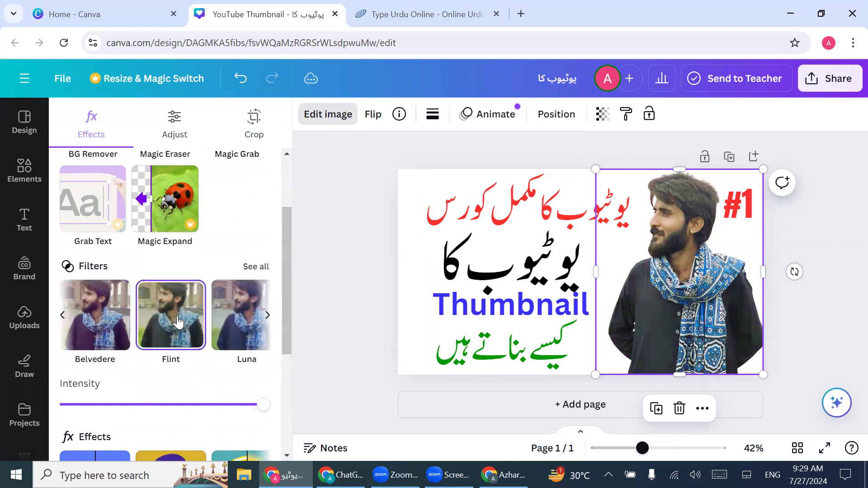
left_click(230, 323)
left_click(152, 323)
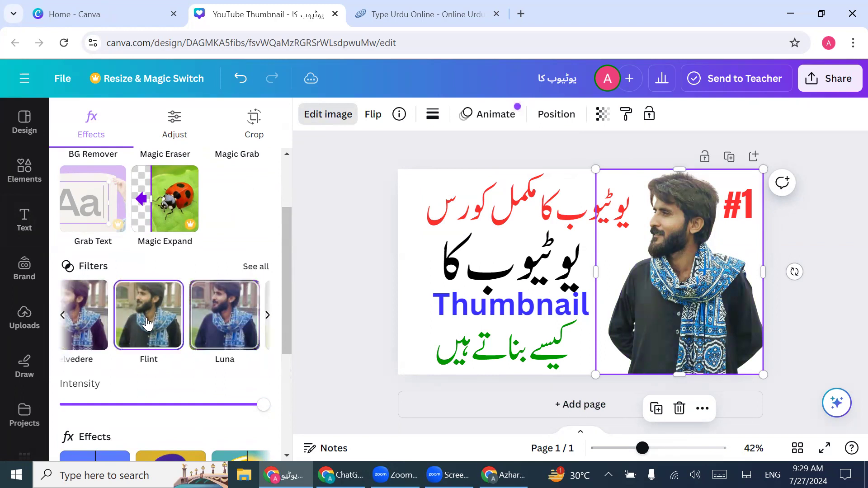
left_click(347, 261)
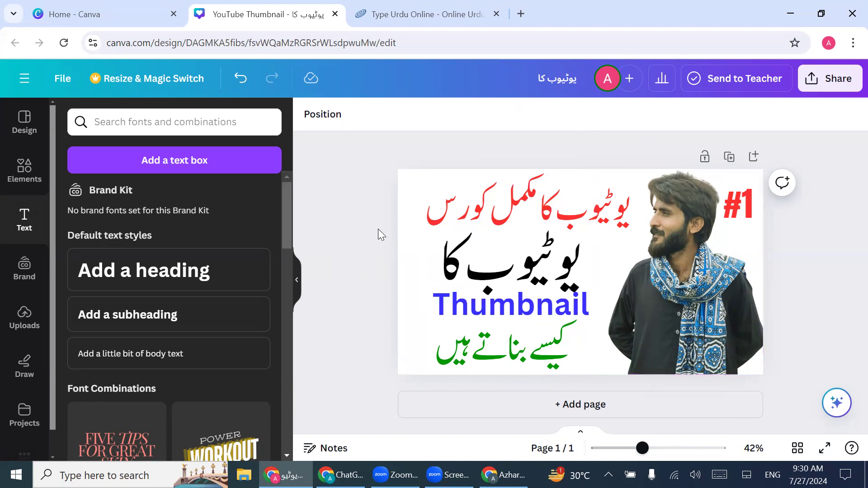
Try beige, pink, light blue and turquoise as the page background colour.
left_click(406, 250)
left_click(309, 114)
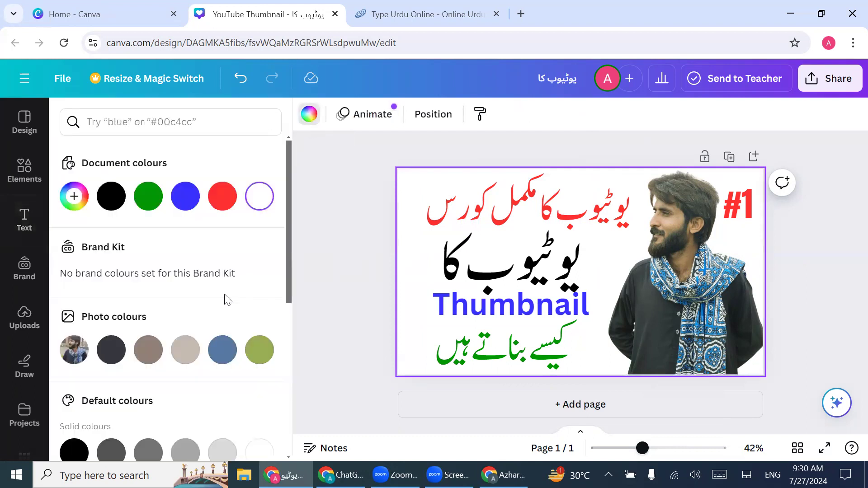
left_click(186, 350)
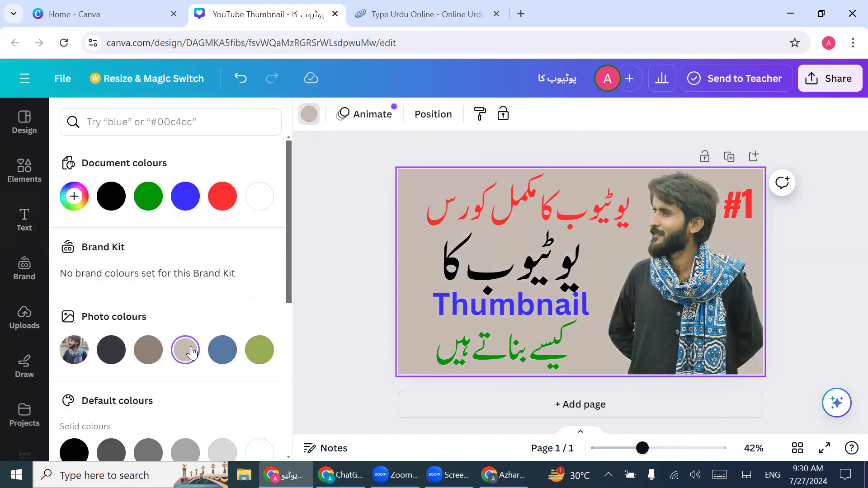
scroll(192, 364, "down", 2)
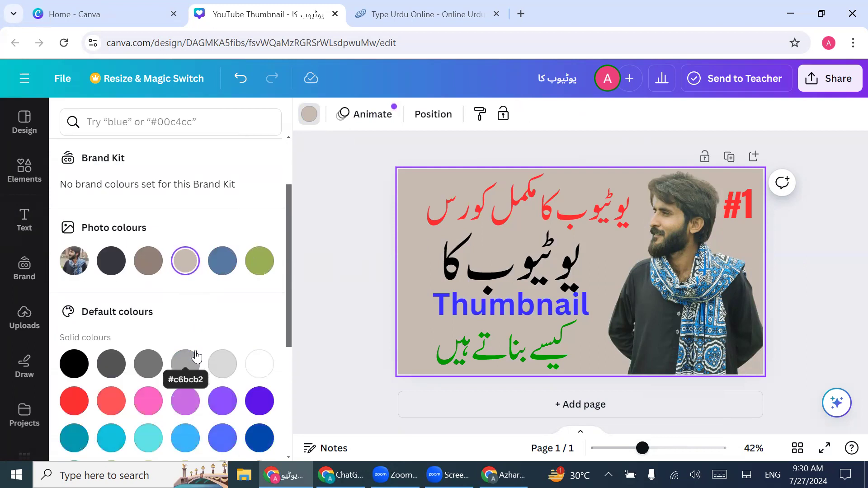
left_click(153, 404)
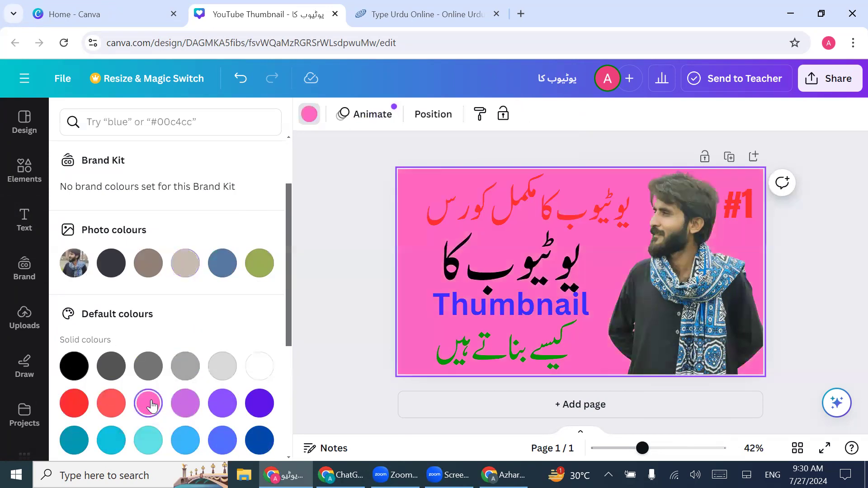
left_click(186, 439)
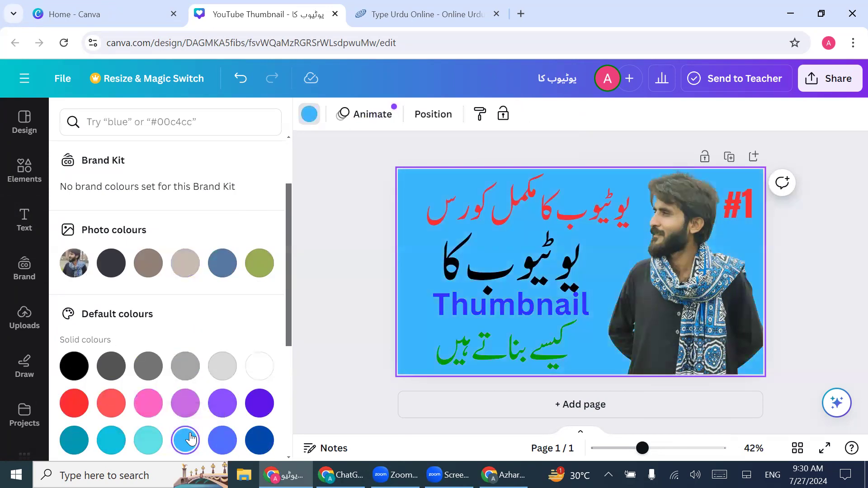
left_click(148, 442)
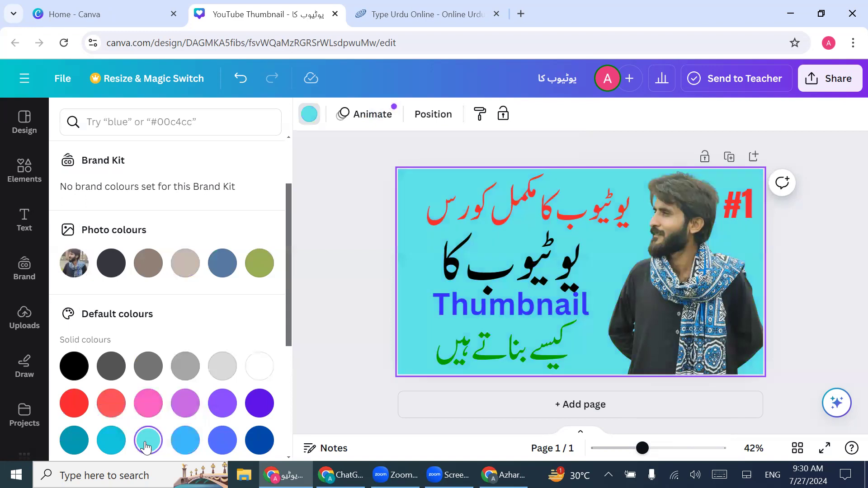
left_click(325, 328)
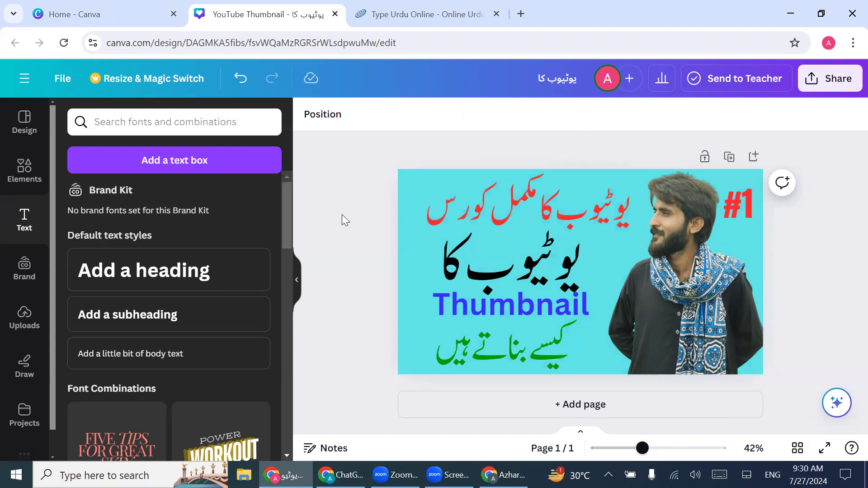
Restore the page background to solid white.
left_click(413, 204)
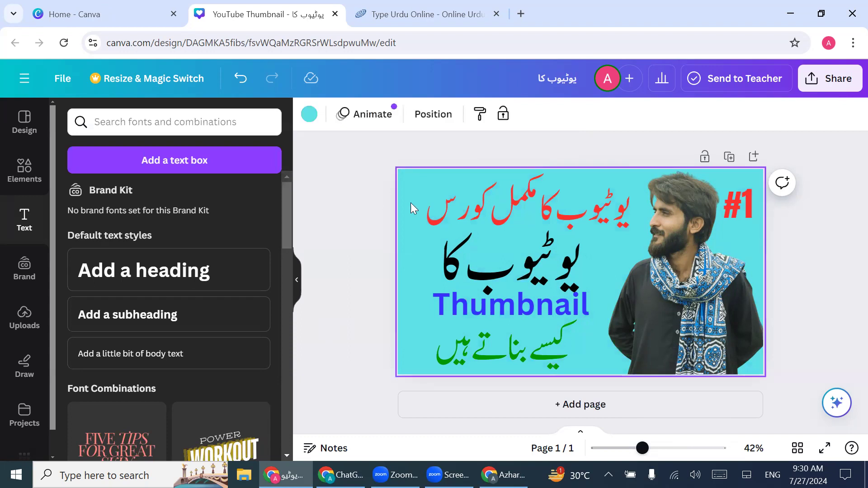
left_click(311, 118)
scroll(210, 223, "down", 1)
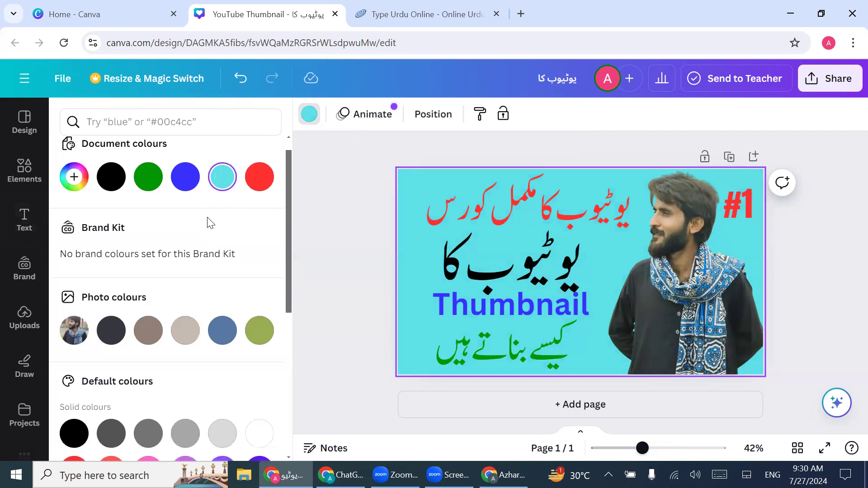
scroll(210, 223, "down", 4)
left_click(259, 254)
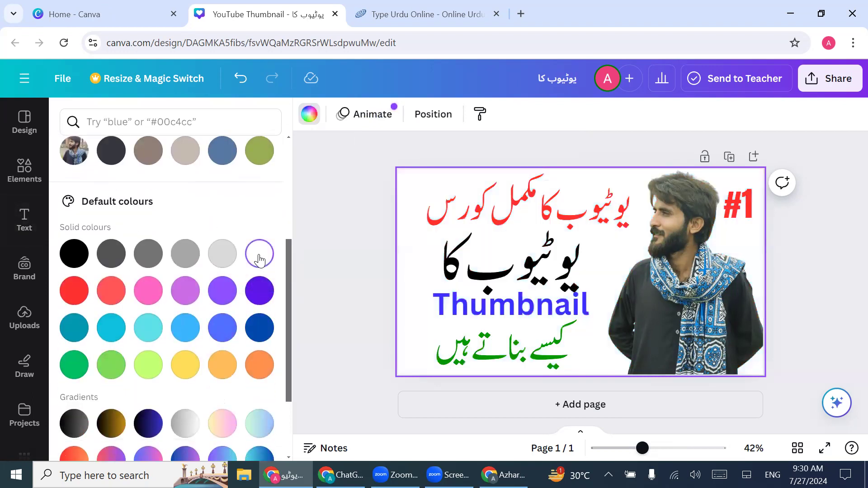
left_click(388, 246)
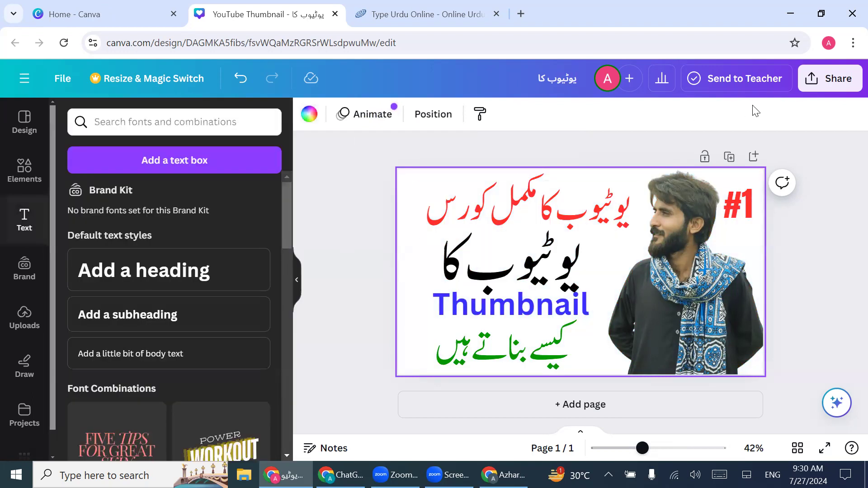
Download the finished thumbnail as a PNG at 1,280 × 720 px.
left_click(834, 86)
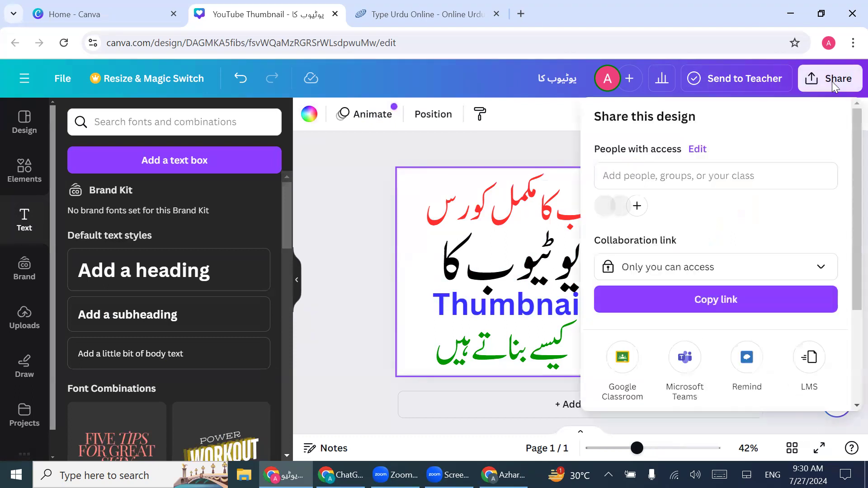
scroll(719, 269, "down", 3)
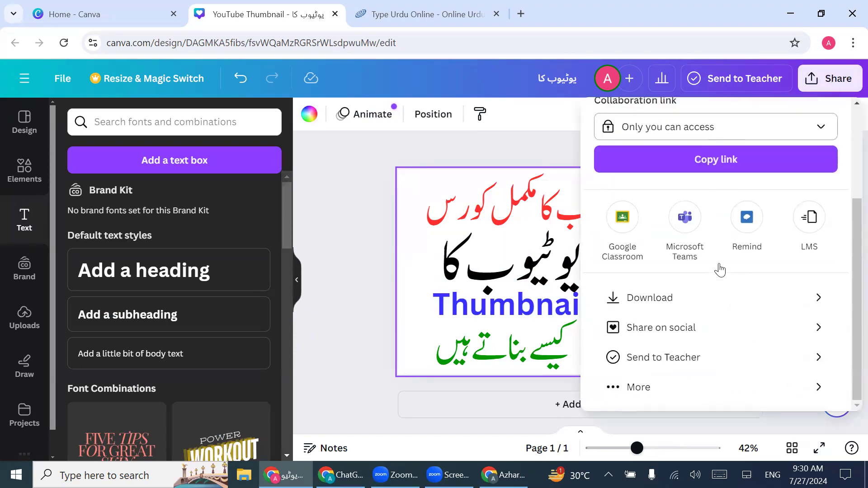
left_click(675, 297)
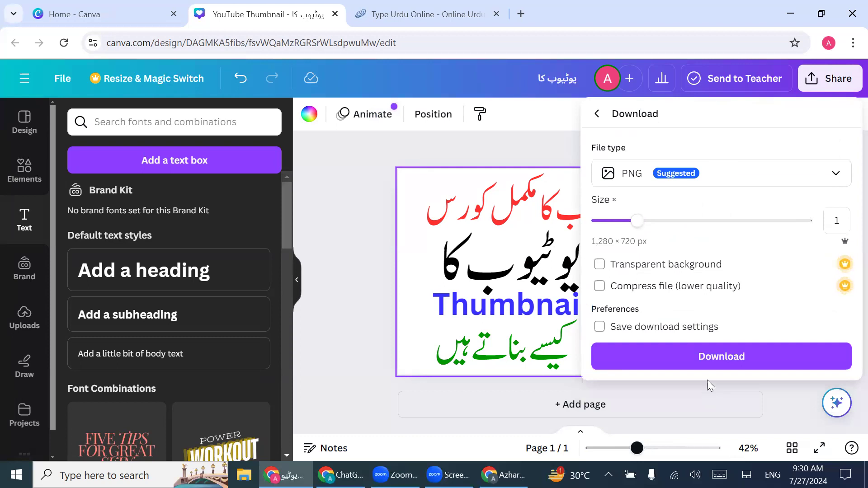
left_click(721, 357)
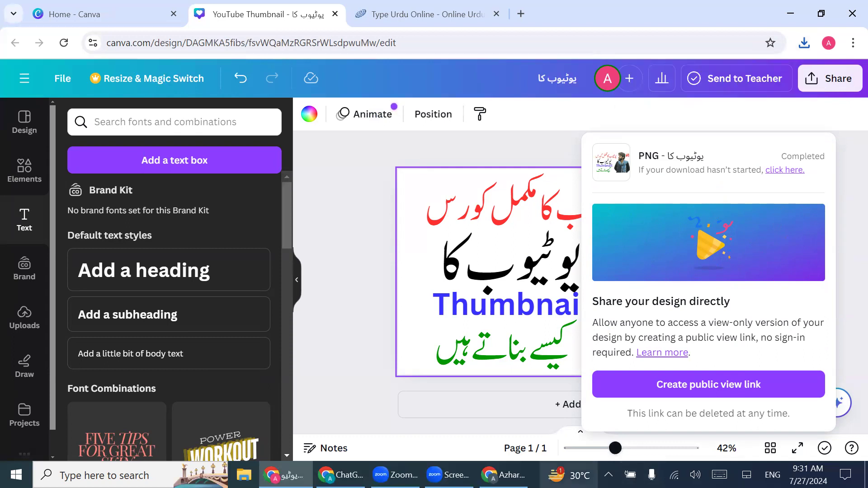
Switch to YouTube, enter YouTube Studio and open the details of the unlisted video "#1 How to Create YouTube Channel".
left_click(504, 475)
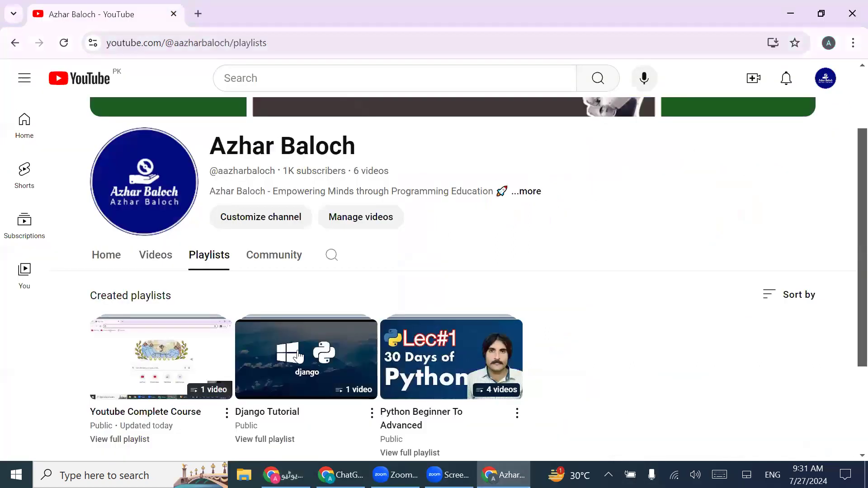
left_click(826, 78)
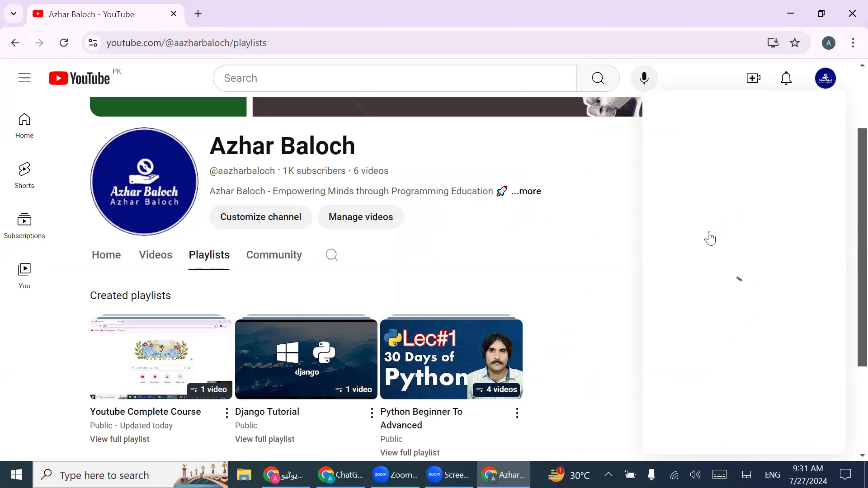
left_click(702, 250)
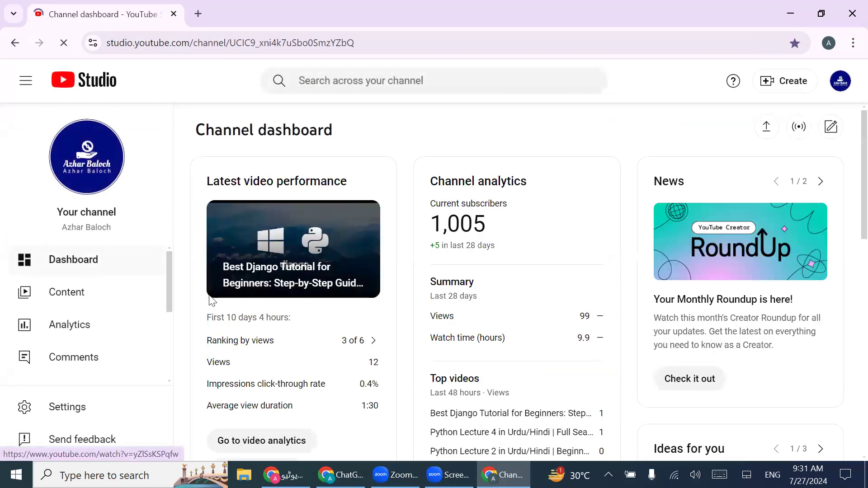
left_click(98, 304)
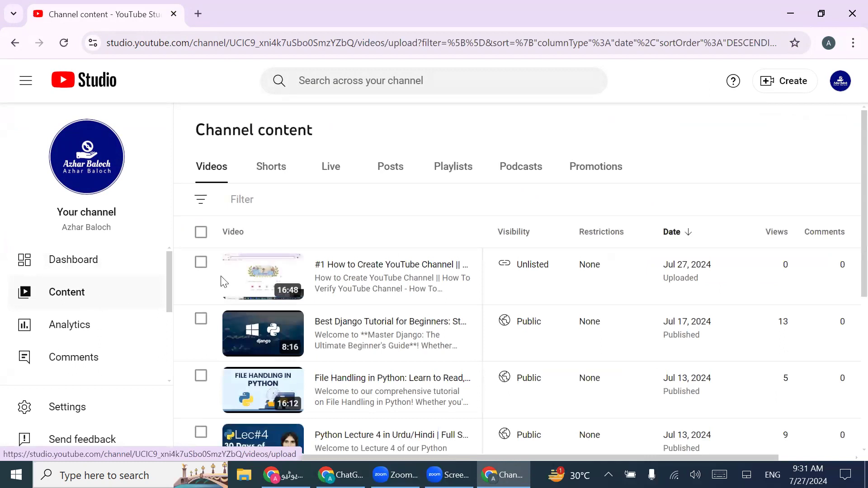
left_click(320, 290)
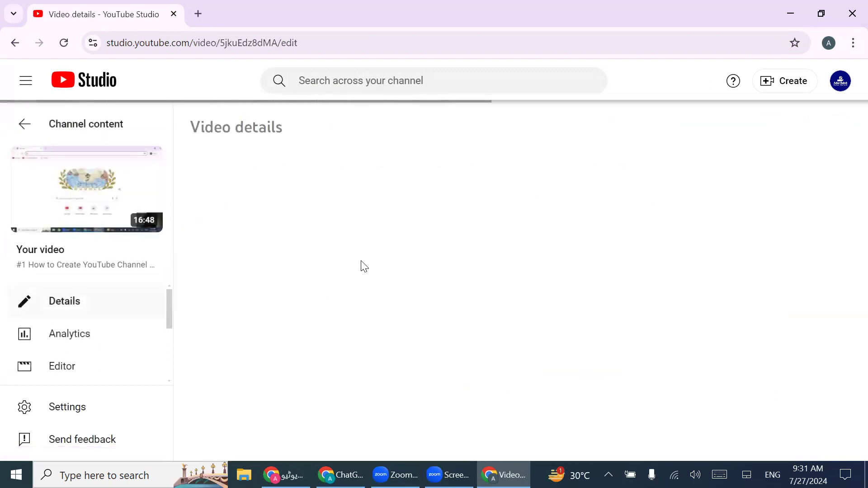
Upload the image "یوٹیوب کا" from the Downloads folder as the video's custom thumbnail.
scroll(362, 266, "down", 7)
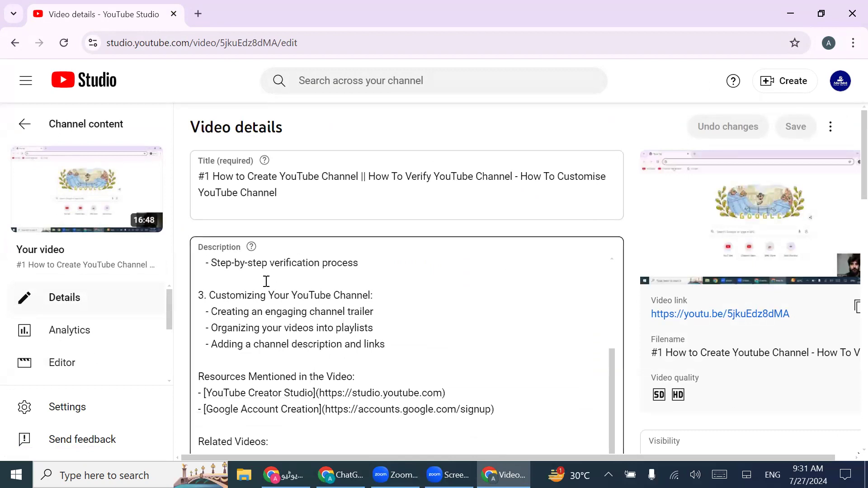
scroll(666, 308, "down", 10)
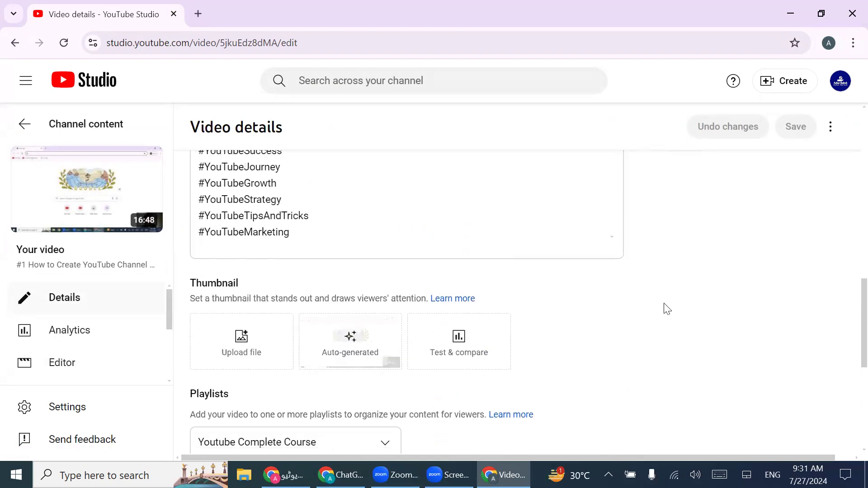
left_click(232, 301)
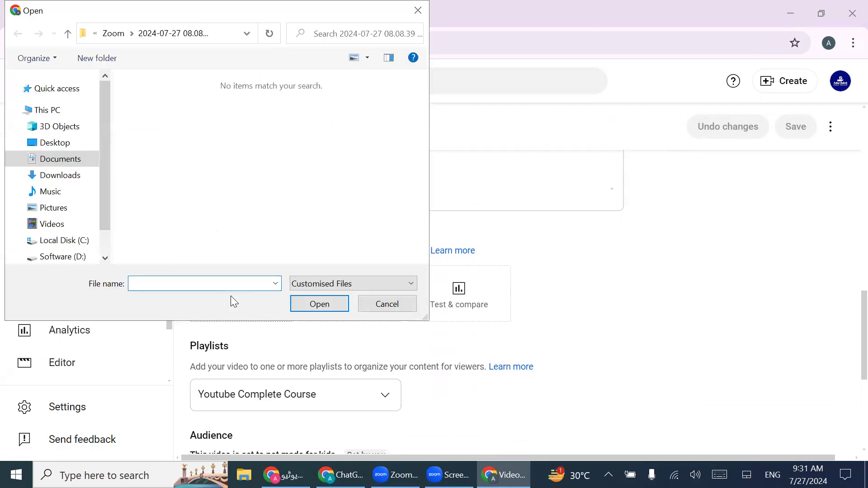
left_click(66, 176)
left_click(158, 129)
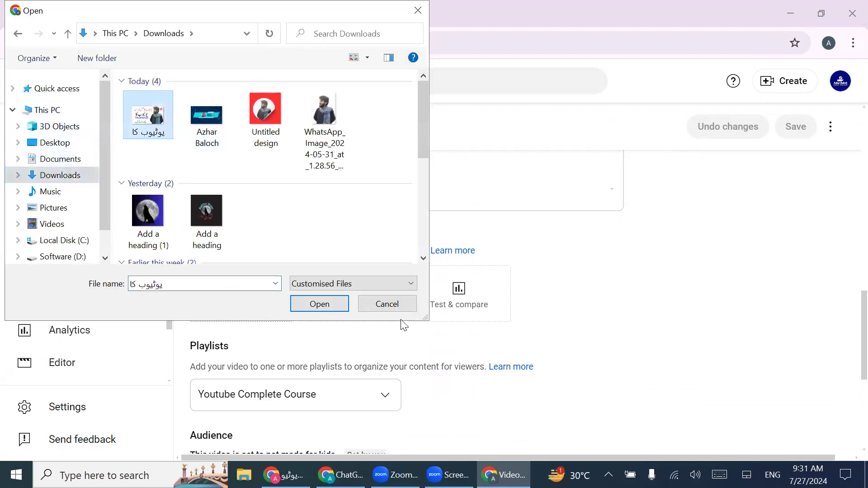
left_click(328, 309)
Save the video's changes and return to the channel's list of videos.
left_click(800, 126)
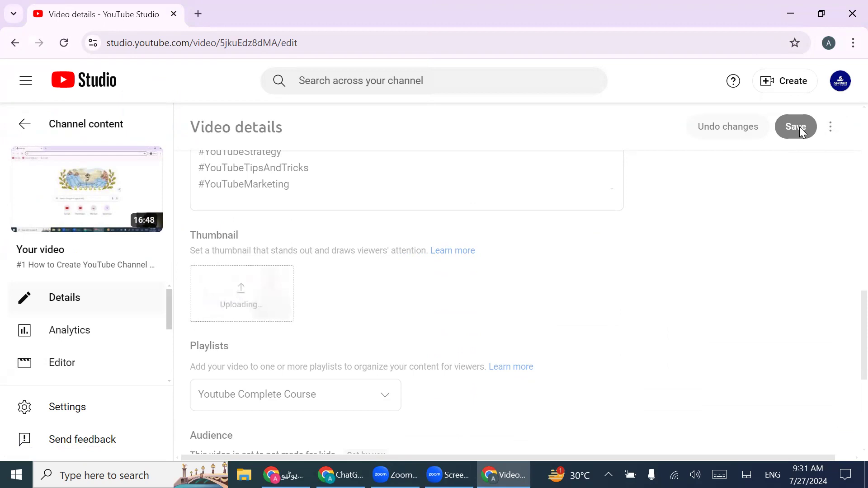
left_click(799, 127)
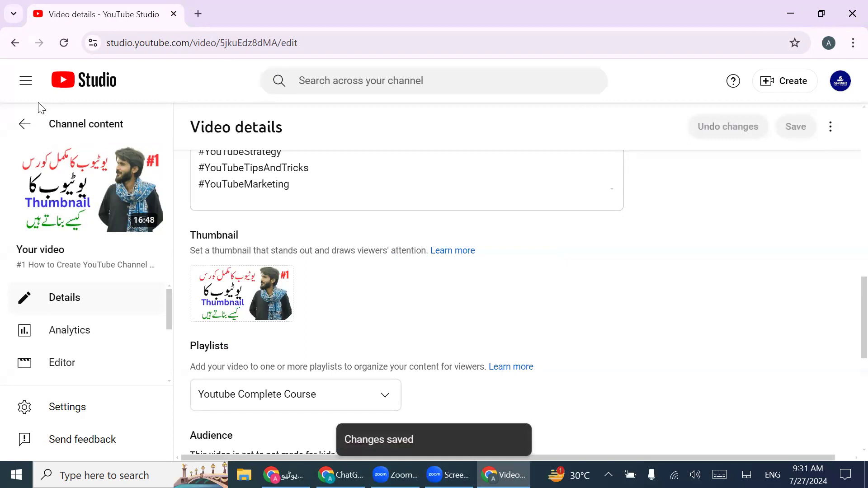
left_click(25, 125)
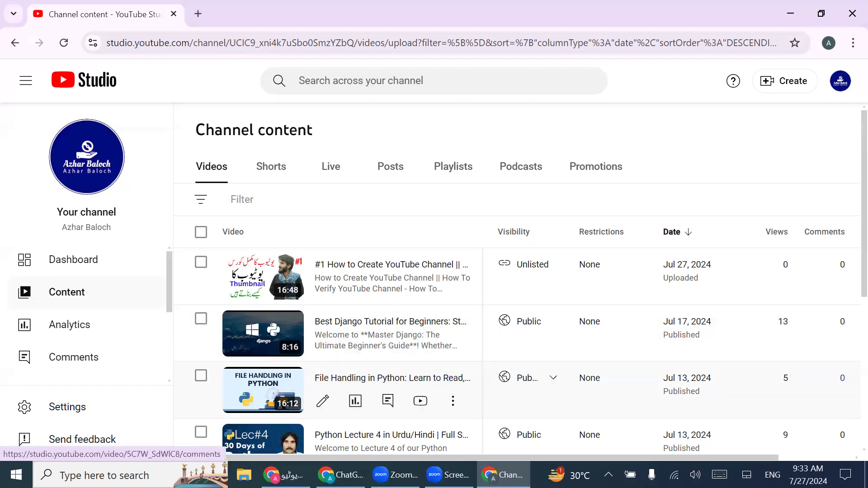
mouse_move(475, 468)
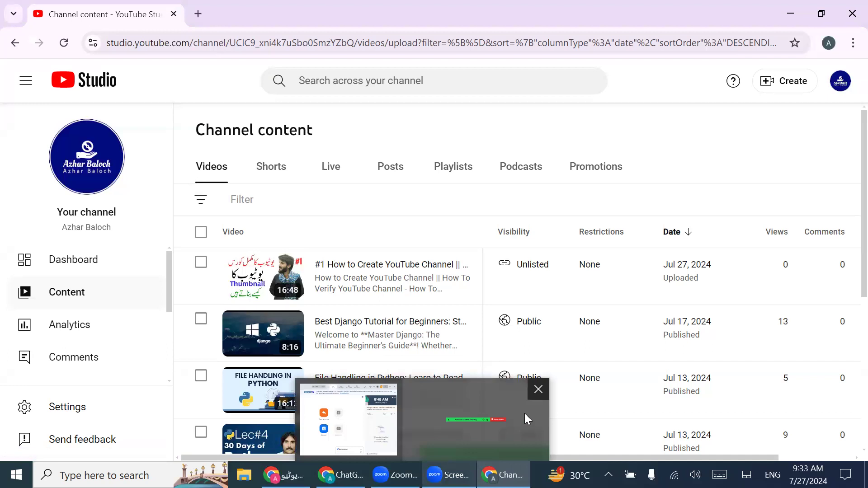
left_click(539, 393)
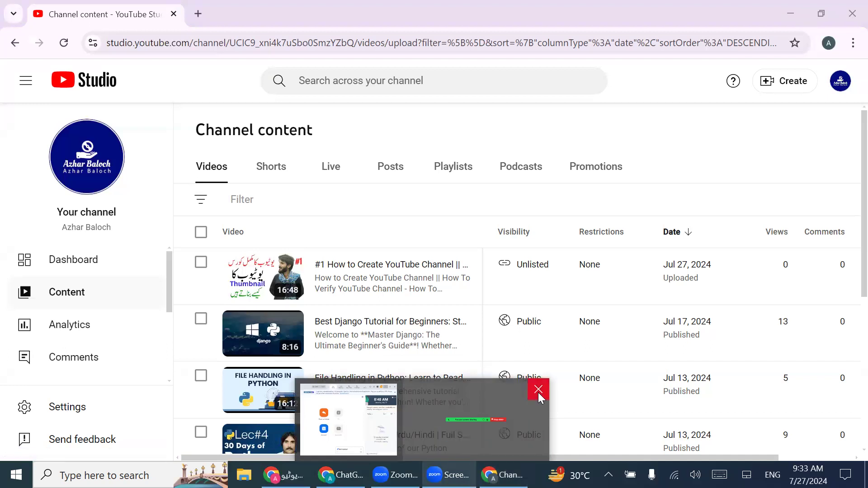